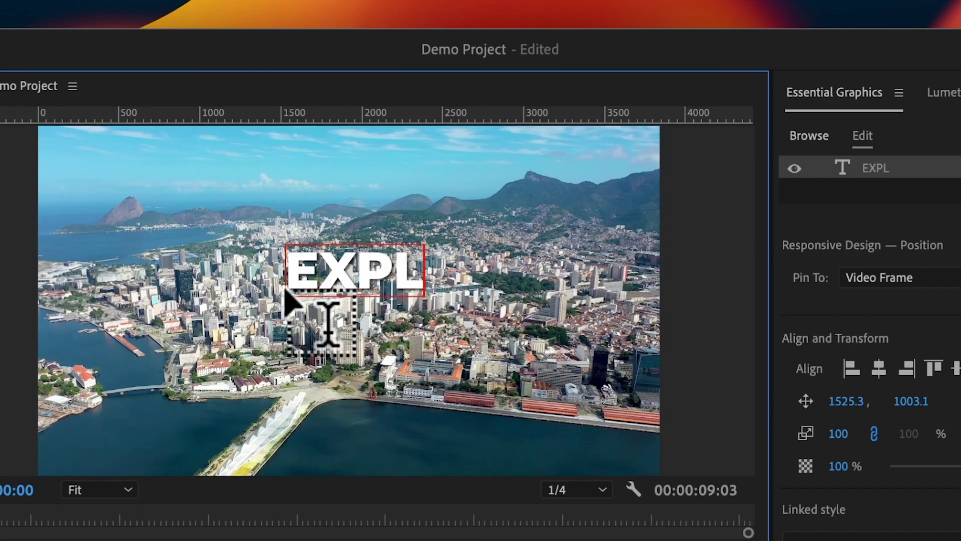
Step: Add a text layer reading "EXPLORE THE CITY" over the aerial city clip with the Type tool
type("ORE THE")
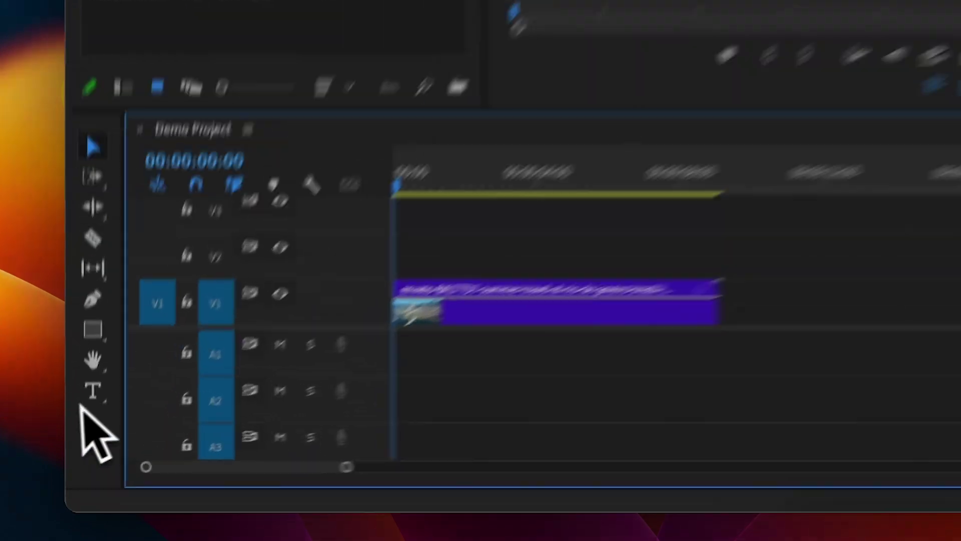
left_click(78, 454)
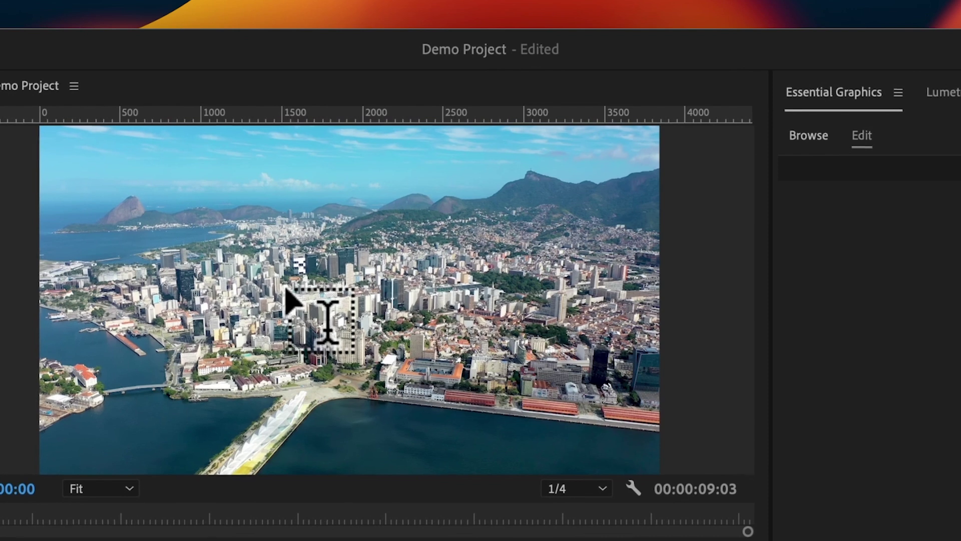
left_click(391, 199)
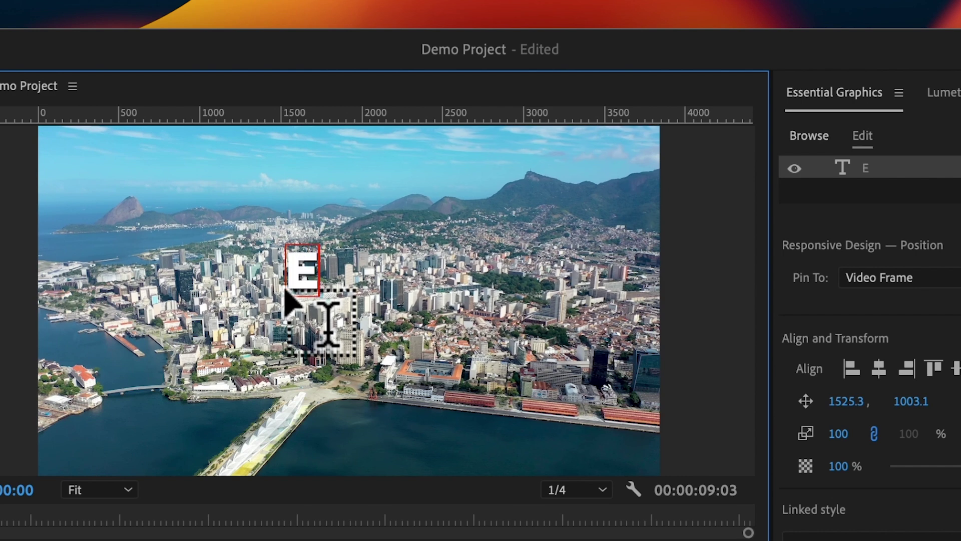
type("EXPLORE THE")
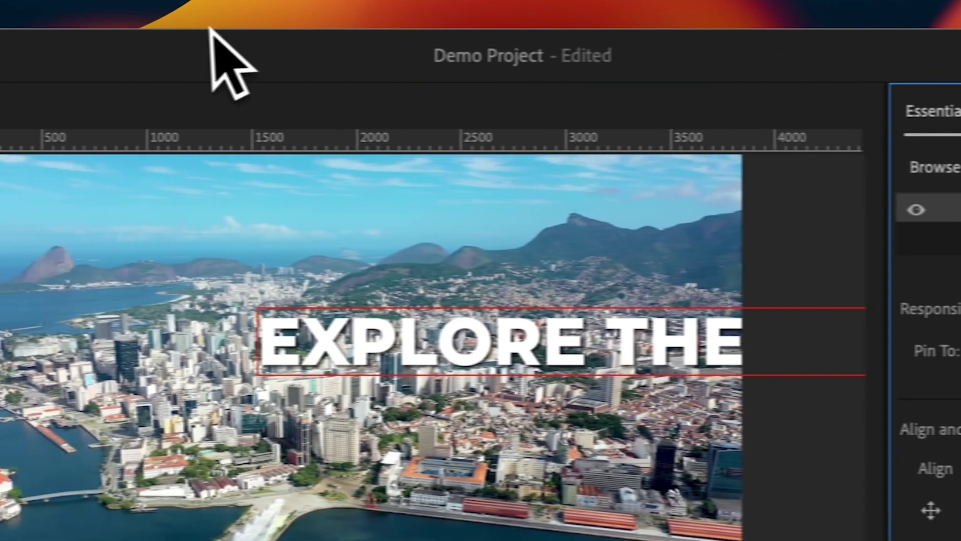
Step: Show the Essential Graphics settings, center-align the title's text and center it horizontally and vertically in the frame
left_click(448, 10)
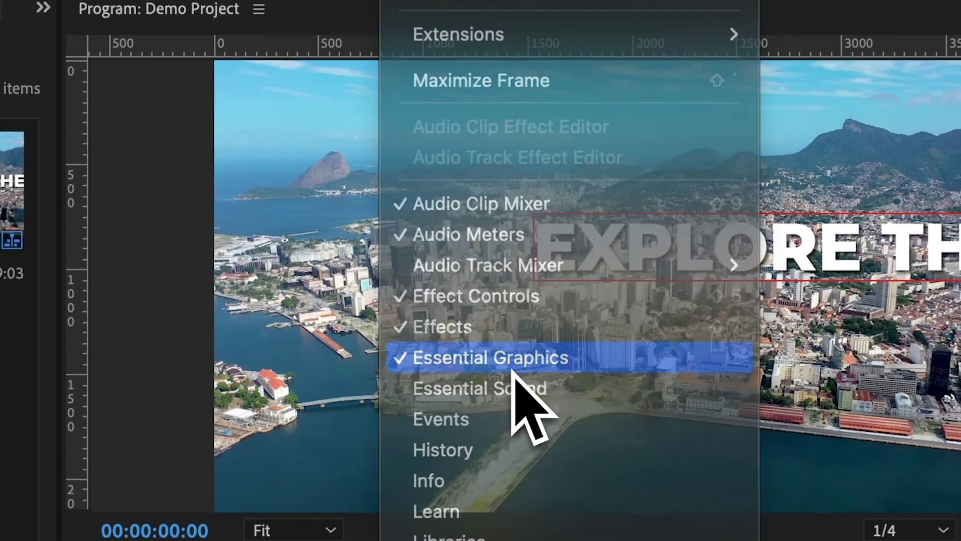
left_click(533, 452)
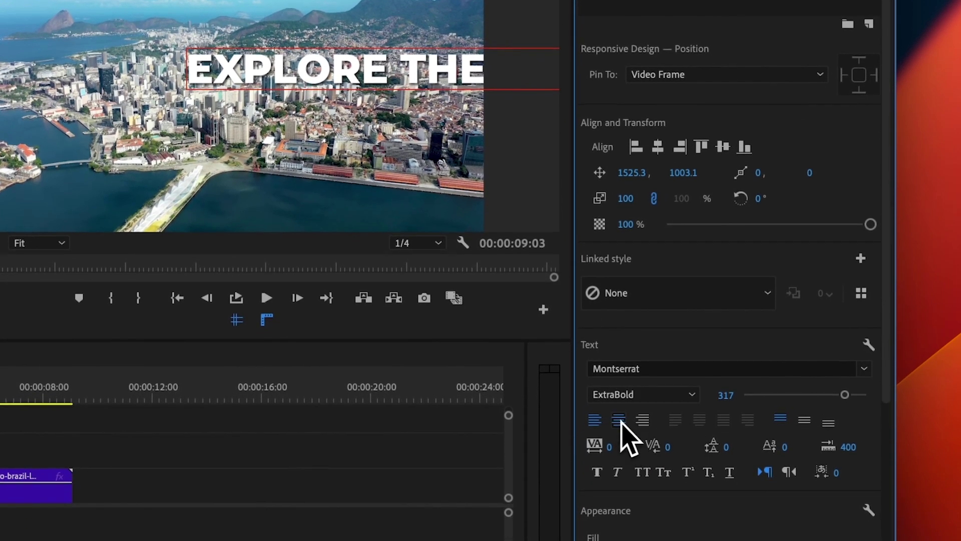
left_click(619, 442)
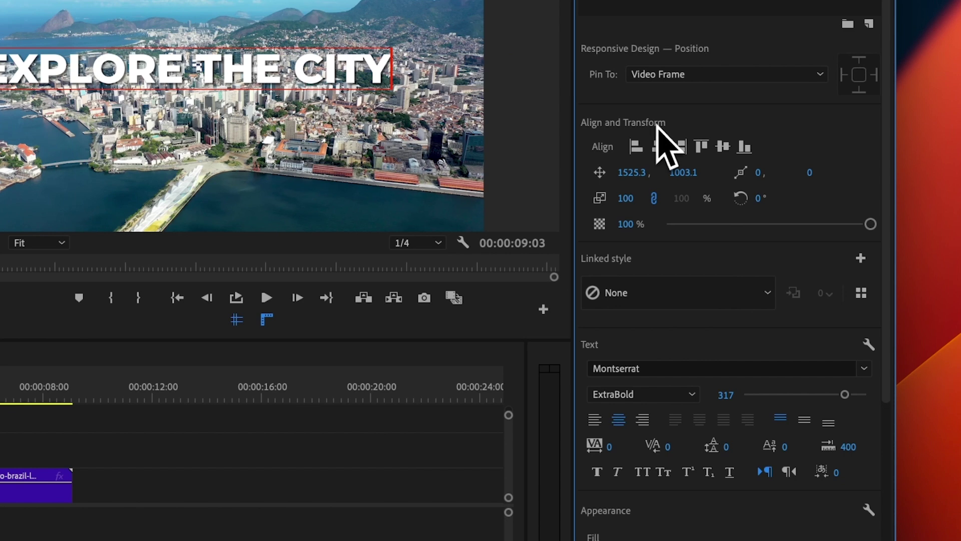
left_click(658, 147)
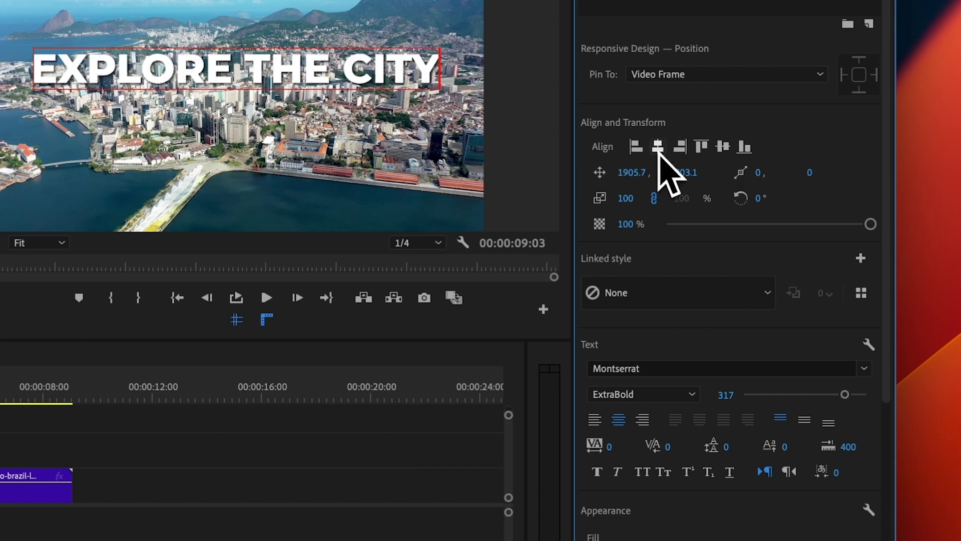
left_click(723, 146)
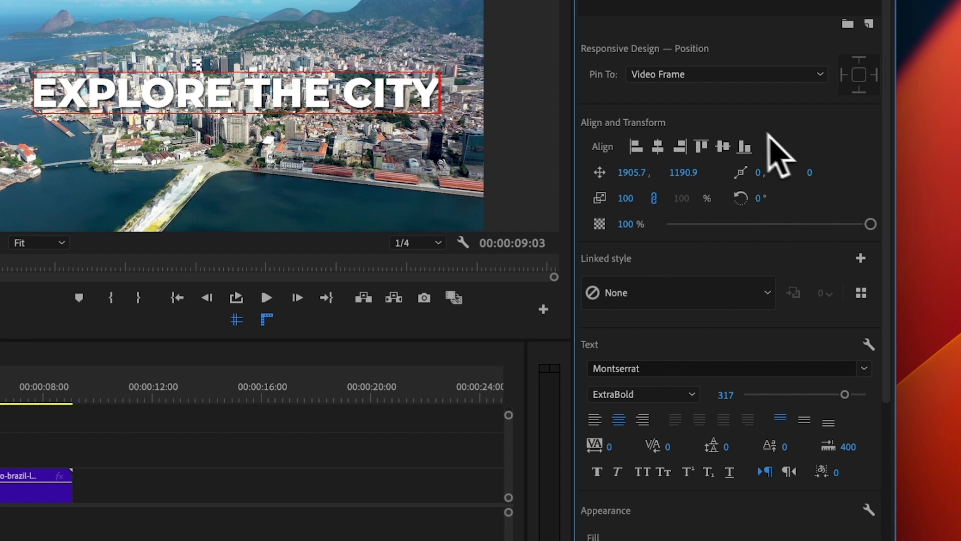
Step: Try shifting the title's position and scaling it to 152, and undo the changes
left_click_drag(641, 172, 564, 177)
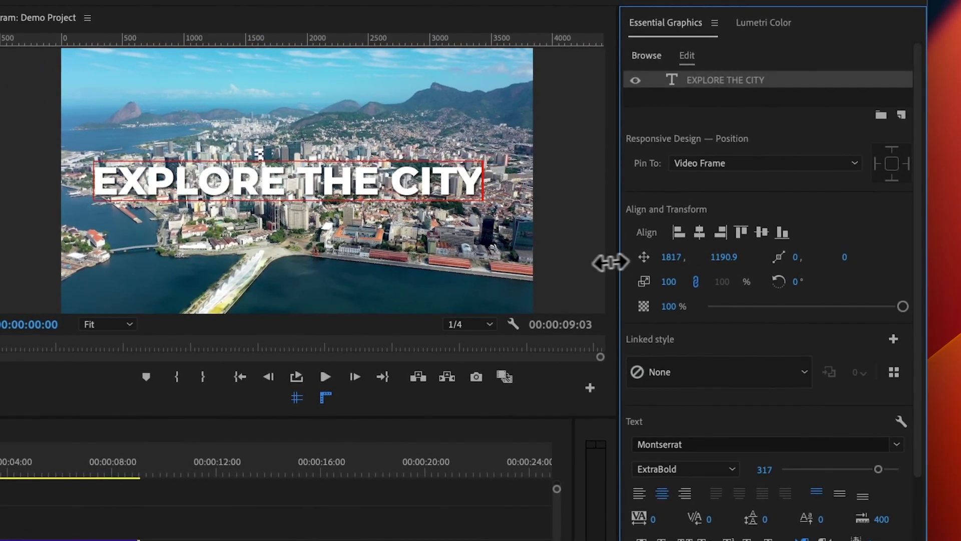
left_click_drag(610, 262, 780, 260)
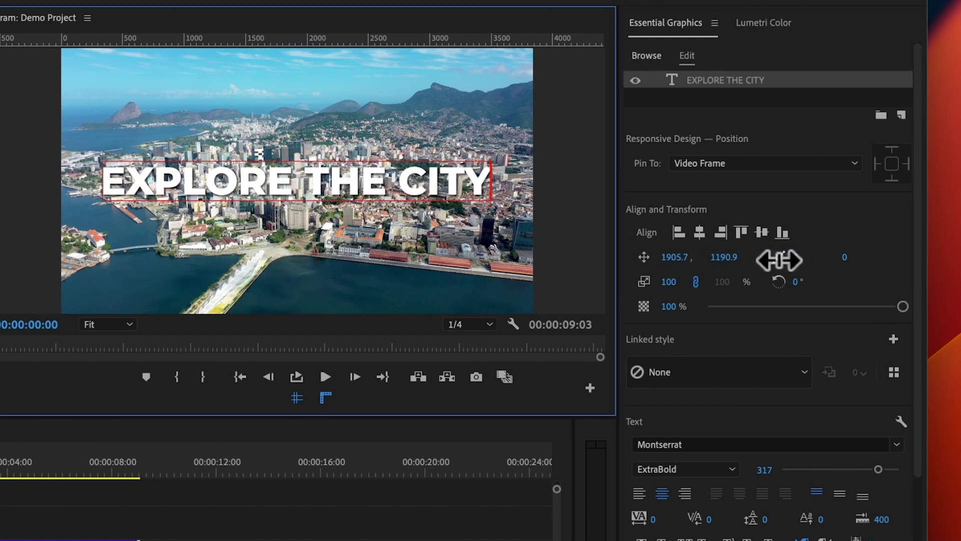
left_click_drag(661, 283, 713, 284)
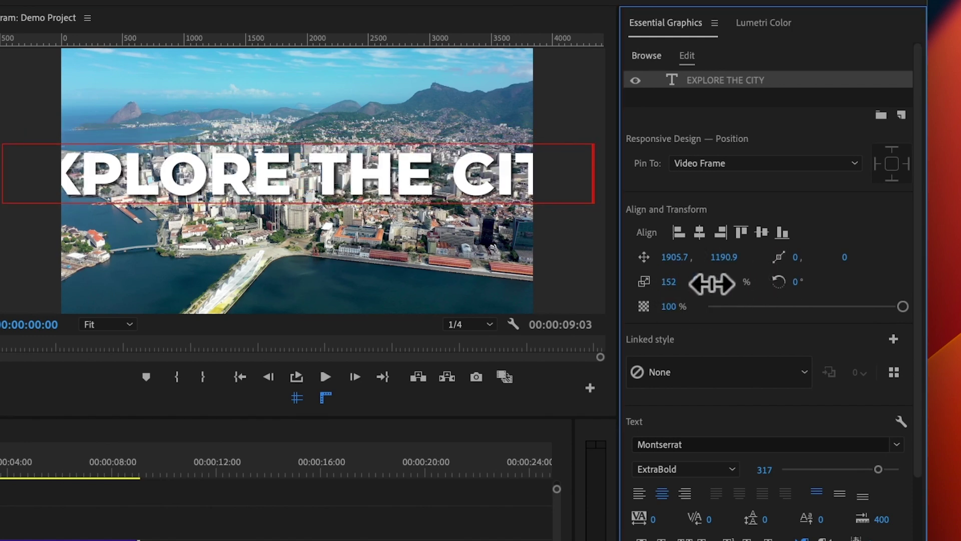
key("super+z")
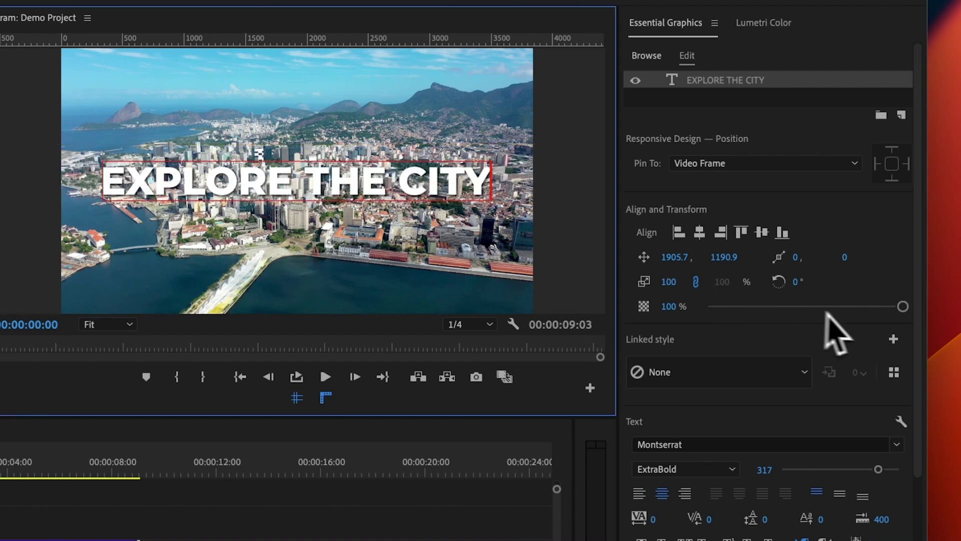
Step: Try lowering the title's opacity to about 91.7% and rotating it, and undo both changes
mouse_move(901, 307)
left_mouse_down()
mouse_move(690, 313)
mouse_move(888, 314)
left_mouse_up()
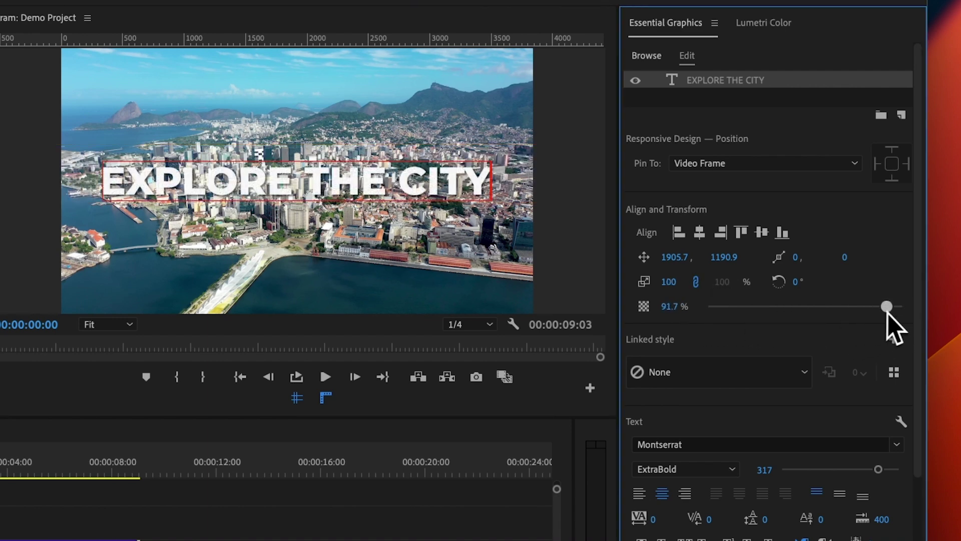
mouse_move(797, 282)
left_mouse_down()
mouse_move(832, 281)
mouse_move(784, 286)
mouse_move(821, 290)
mouse_move(801, 289)
left_mouse_up()
key("super+z")
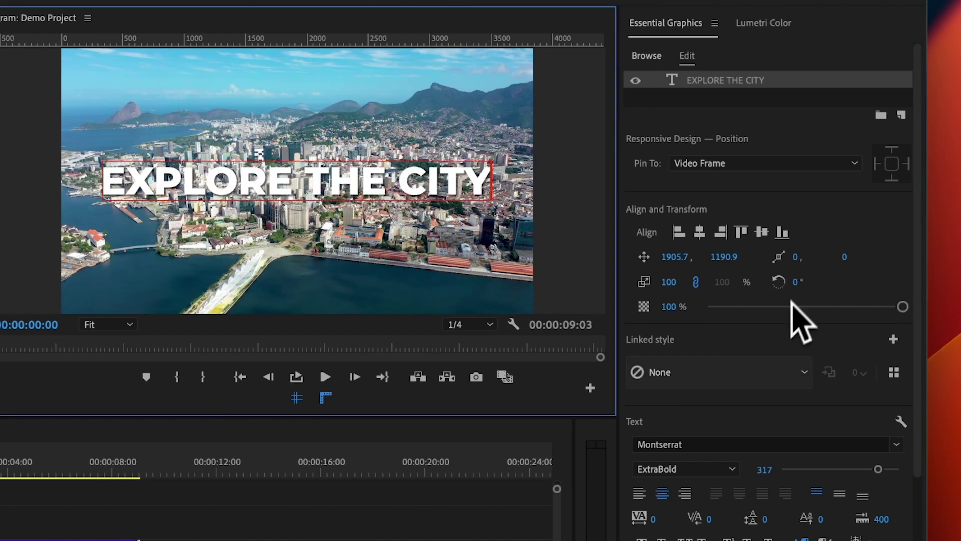
Step: Select the whole title text, try the Mshtakan Regular font on it, and undo the font change
scroll(775, 442, "down", 3)
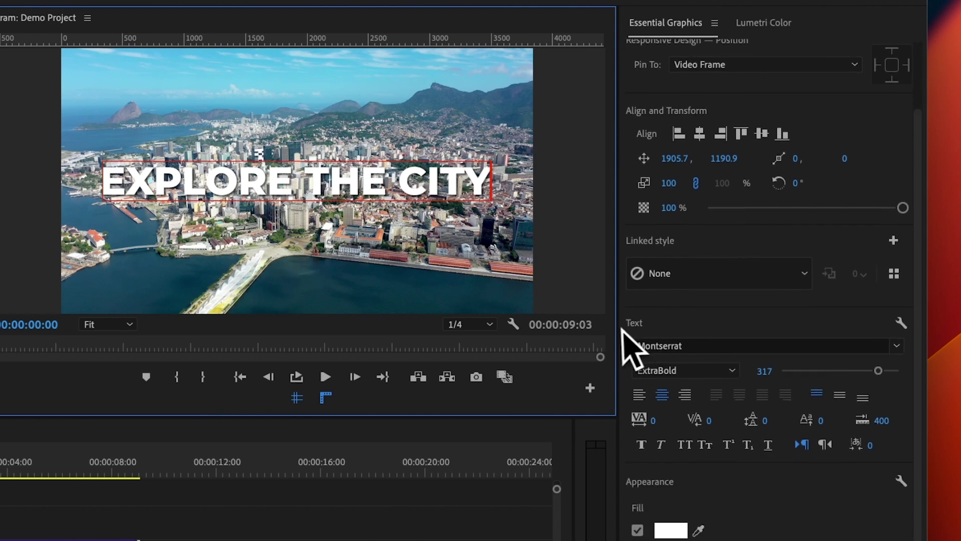
scroll(781, 322, "down", 1)
left_click(737, 293)
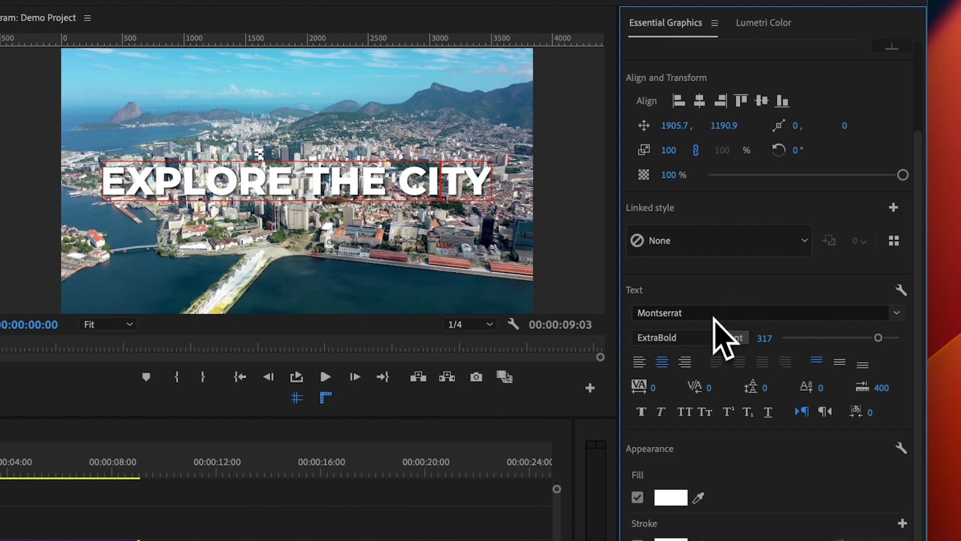
left_click_drag(115, 198, 562, 208)
key("ctrl+c")
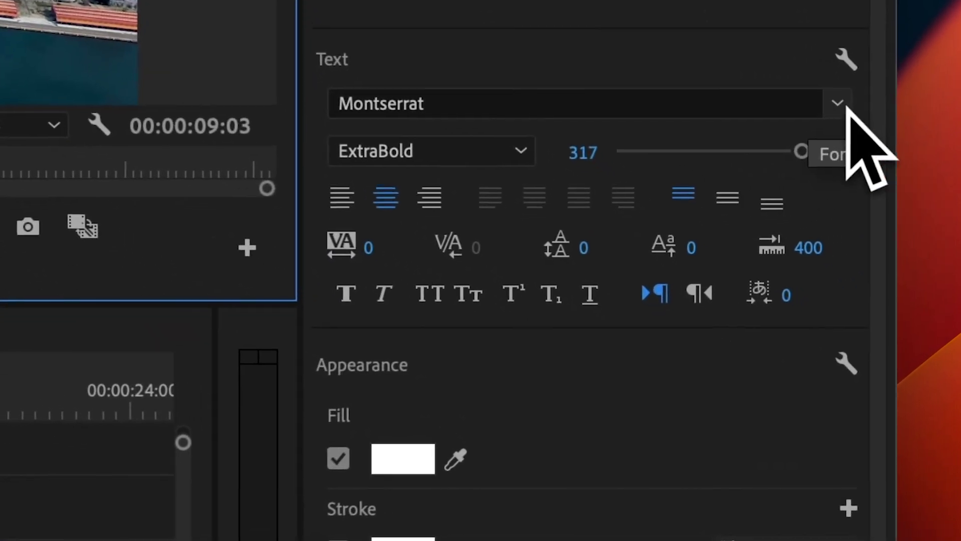
left_click(897, 314)
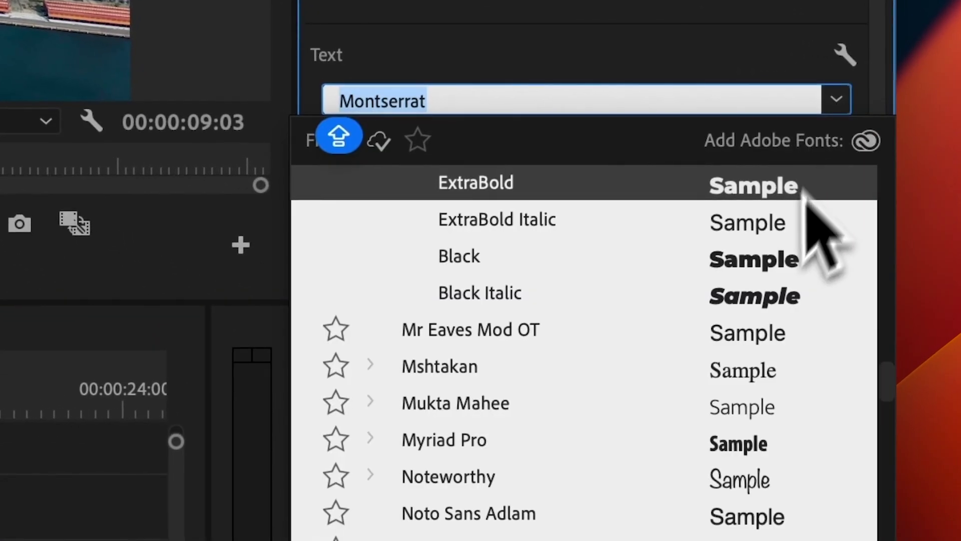
left_click(473, 365)
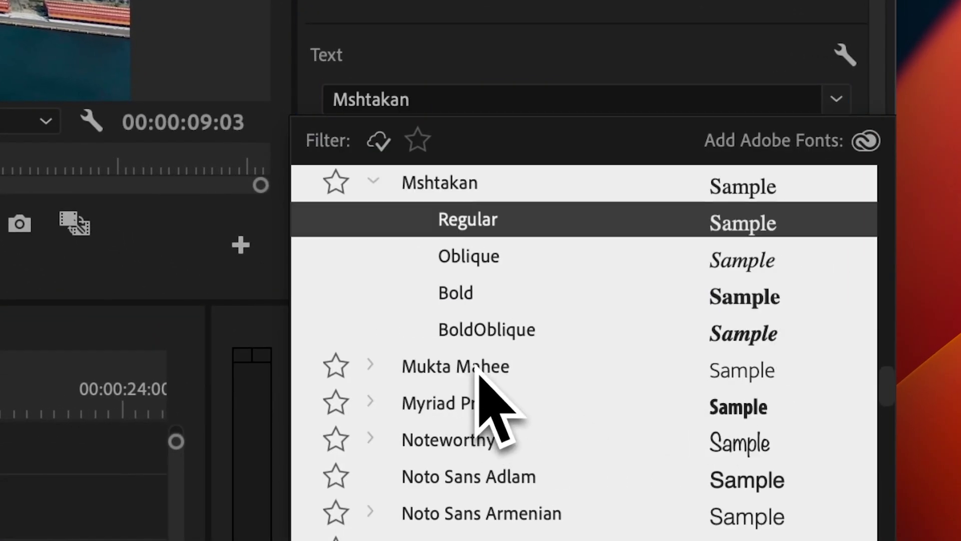
key("Escape")
key("super+z")
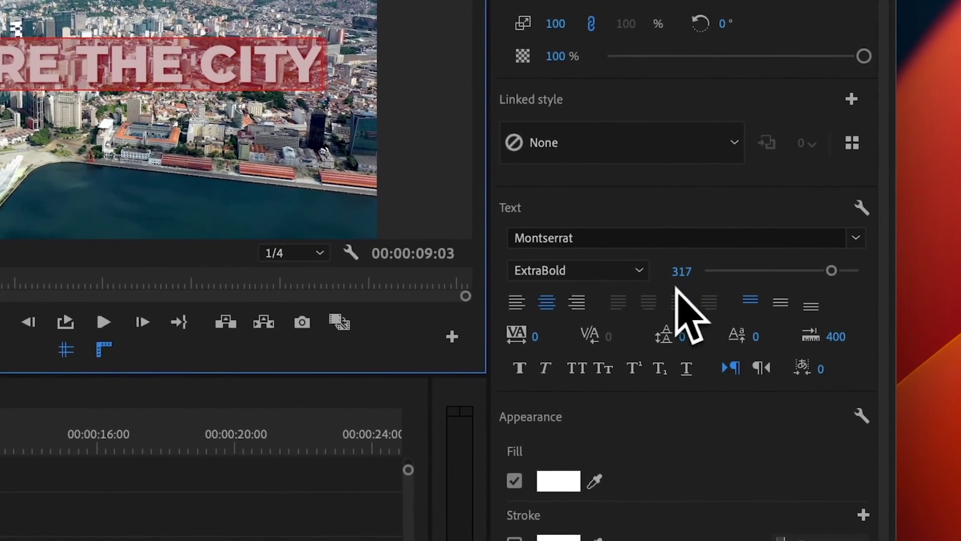
Step: Set the title's font size to 300
left_click_drag(831, 271, 754, 272)
left_click_drag(825, 381, 883, 382)
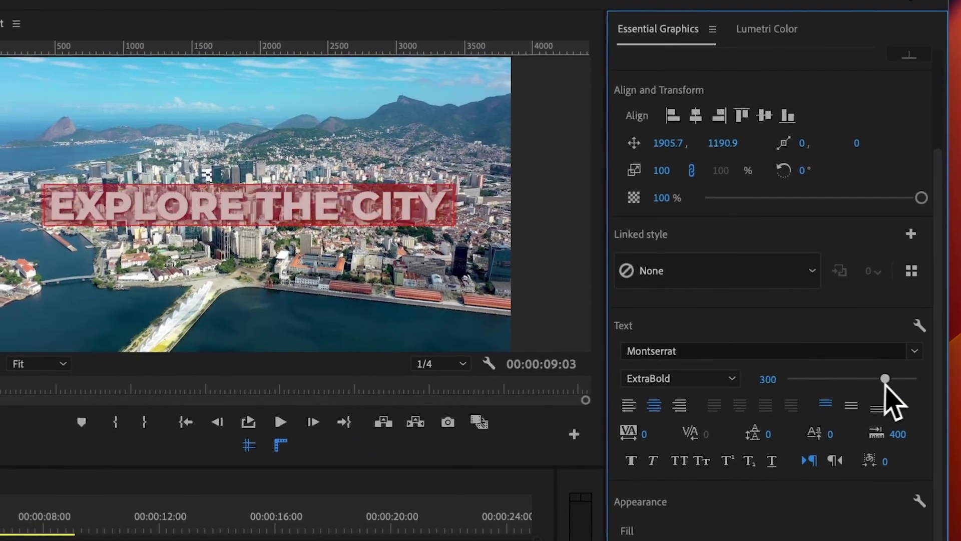
type("300")
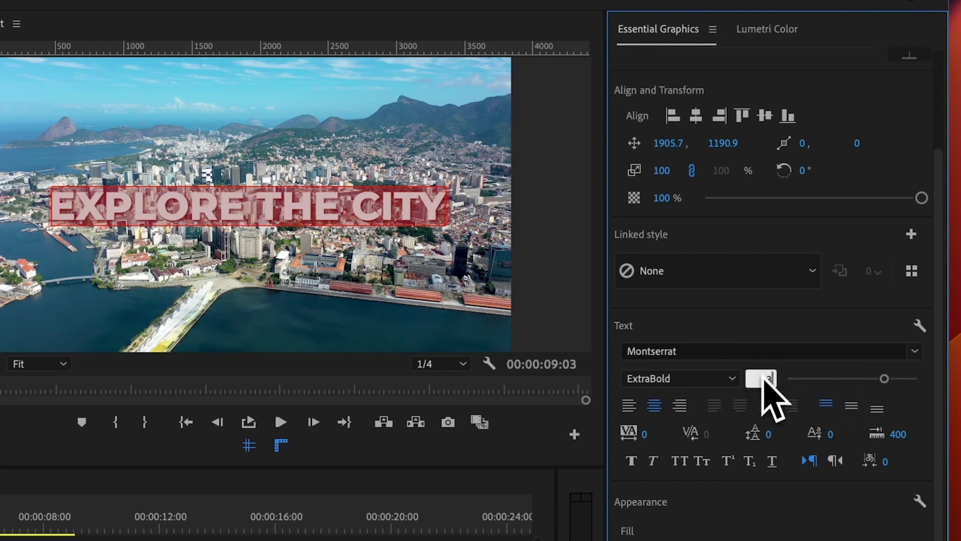
key("Return")
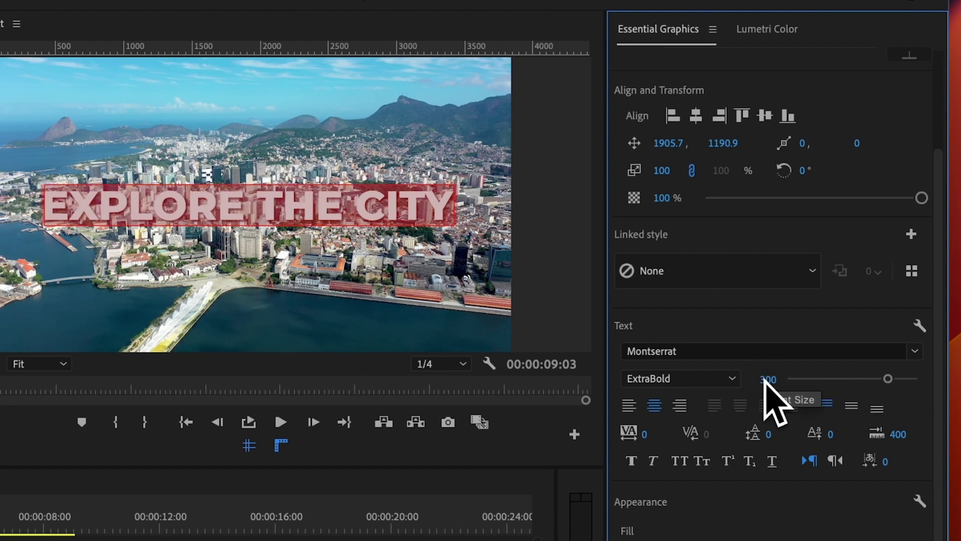
Step: Try left and right text alignment on the title, return it to center alignment, and test its tracking
left_click(629, 405)
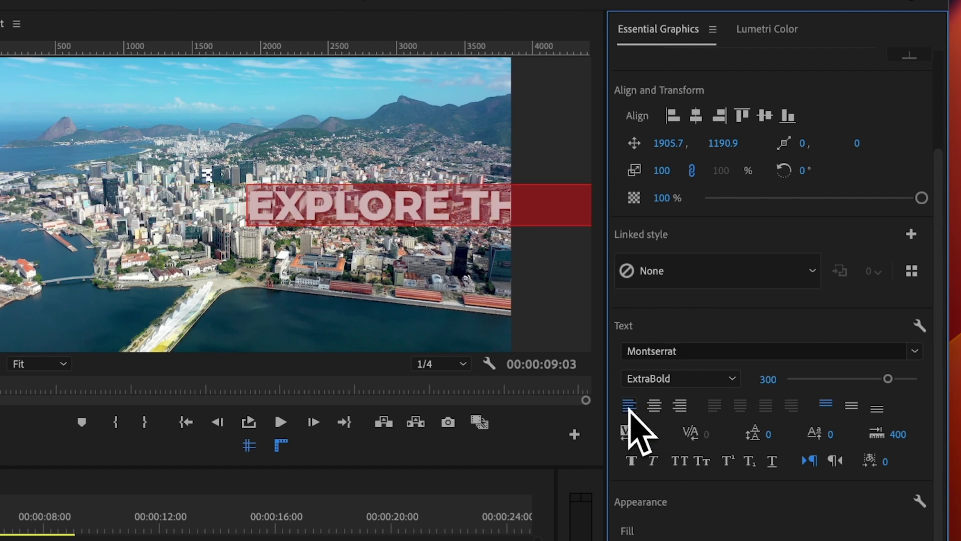
left_click(654, 406)
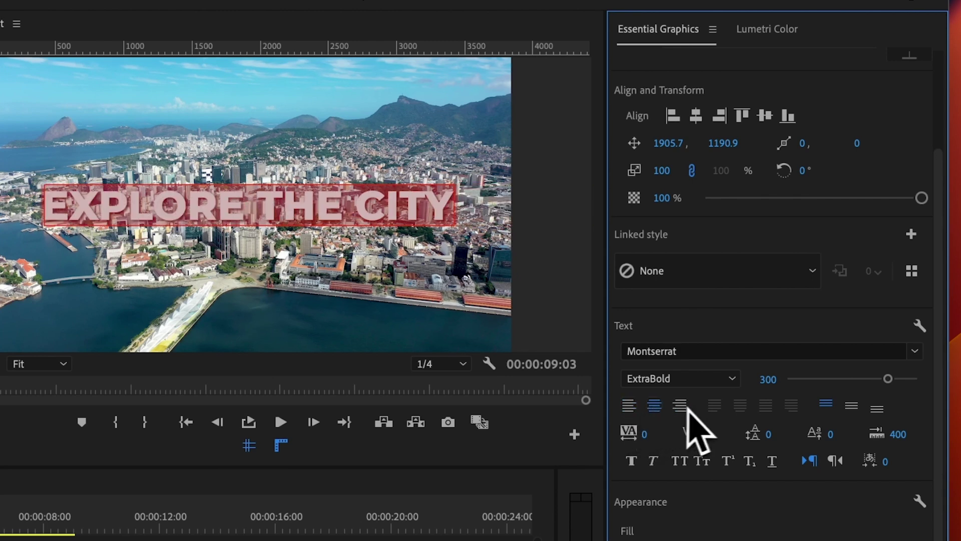
left_click(681, 406)
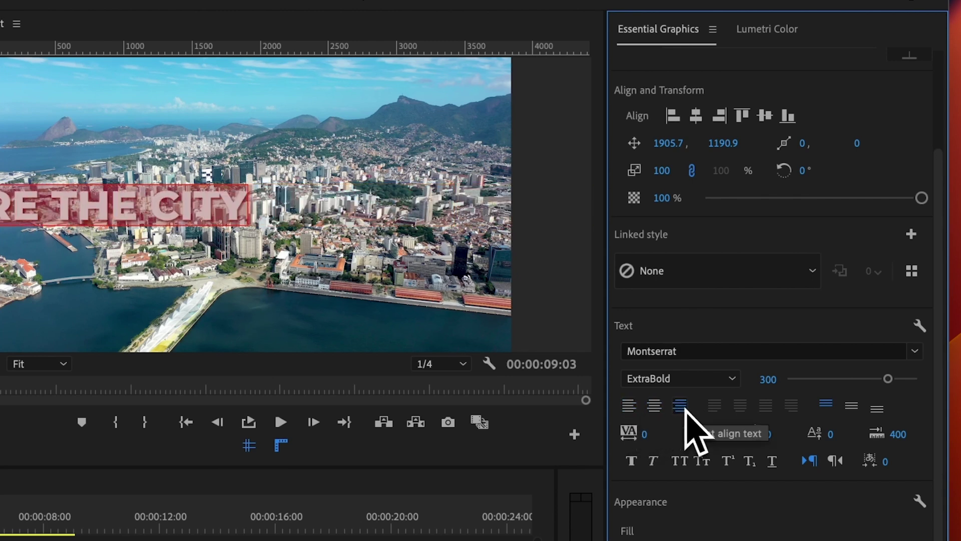
left_click(655, 406)
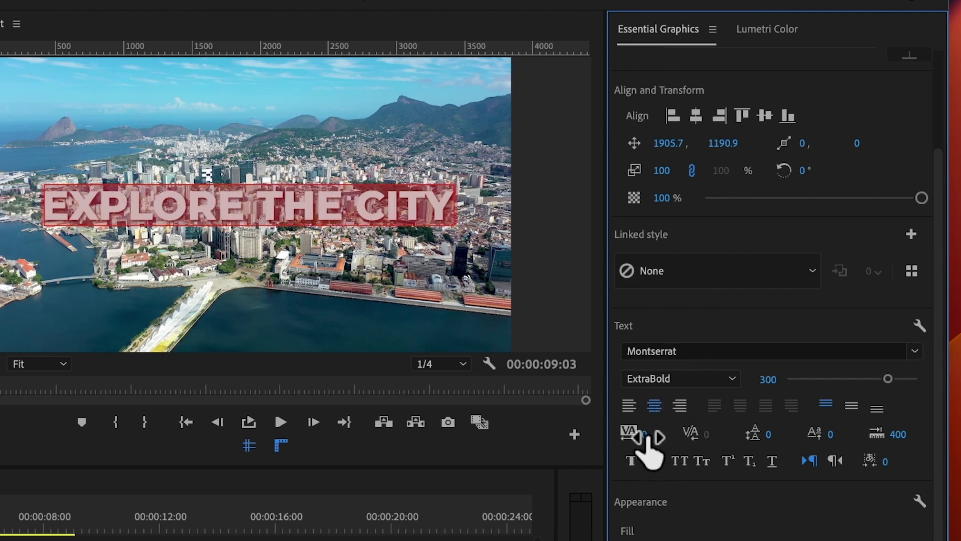
left_click_drag(649, 439, 649, 440)
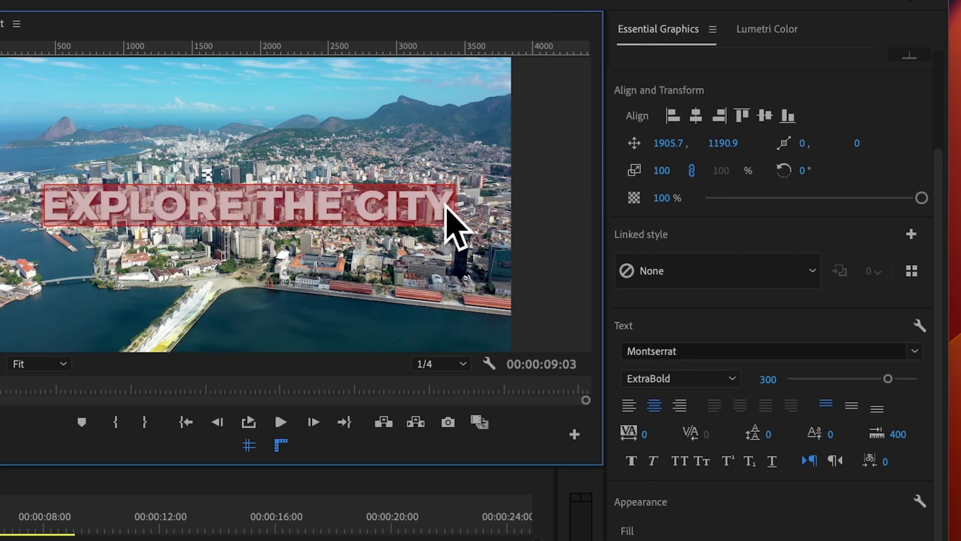
Step: Paste a second "EXPLORE THE CITY" line below the title and try adjusting the leading across both lines
left_click(439, 203)
key("Return")
key("ctrl+v")
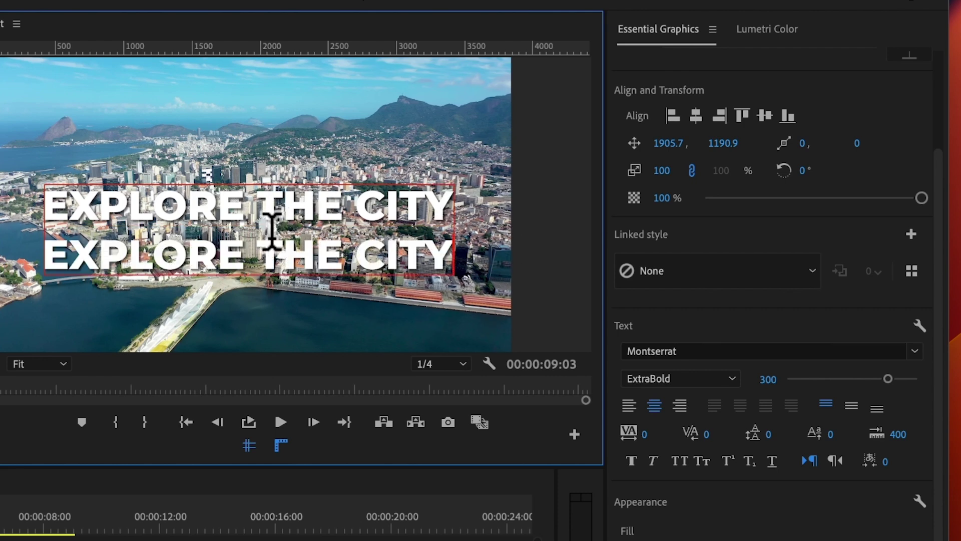
key("ctrl+a")
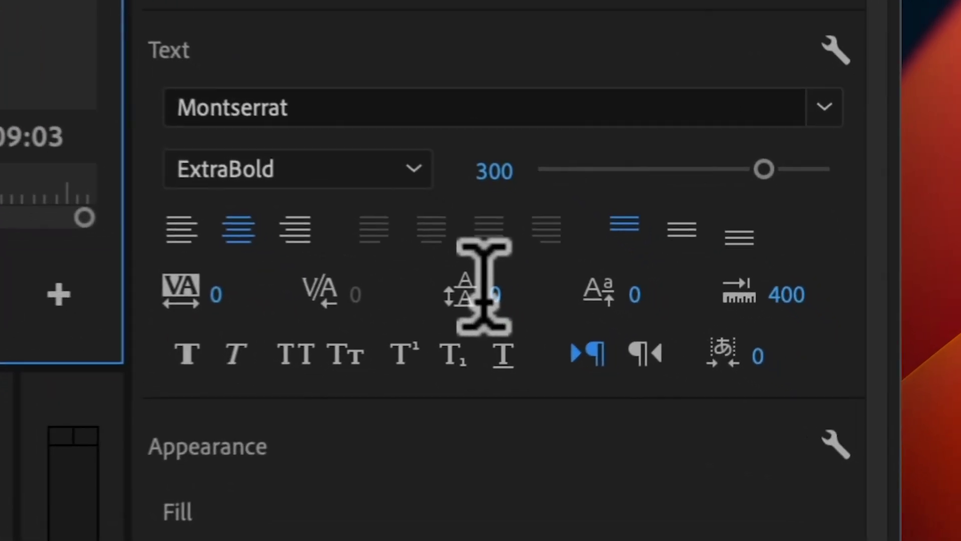
left_click_drag(775, 435, 773, 434)
left_click_drag(482, 284, 482, 283)
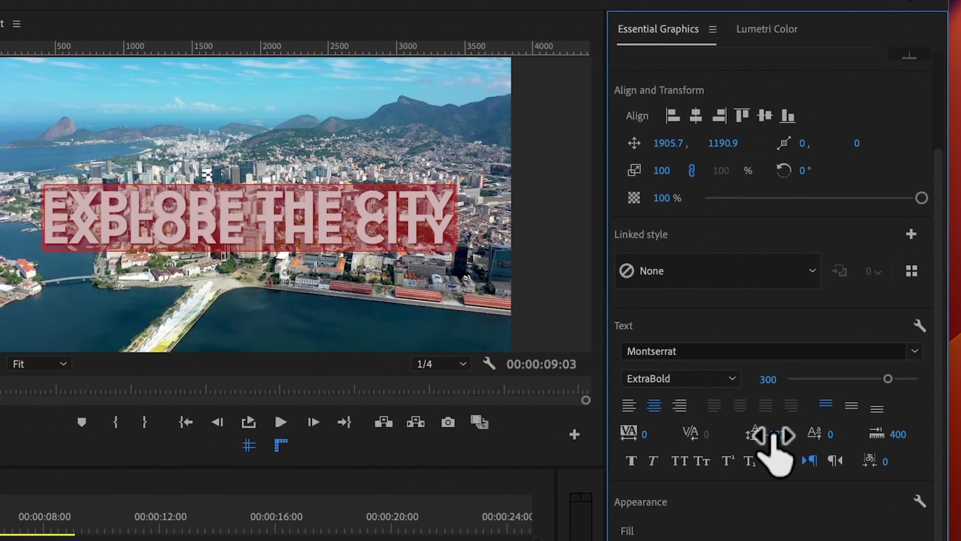
left_click_drag(774, 435, 670, 392)
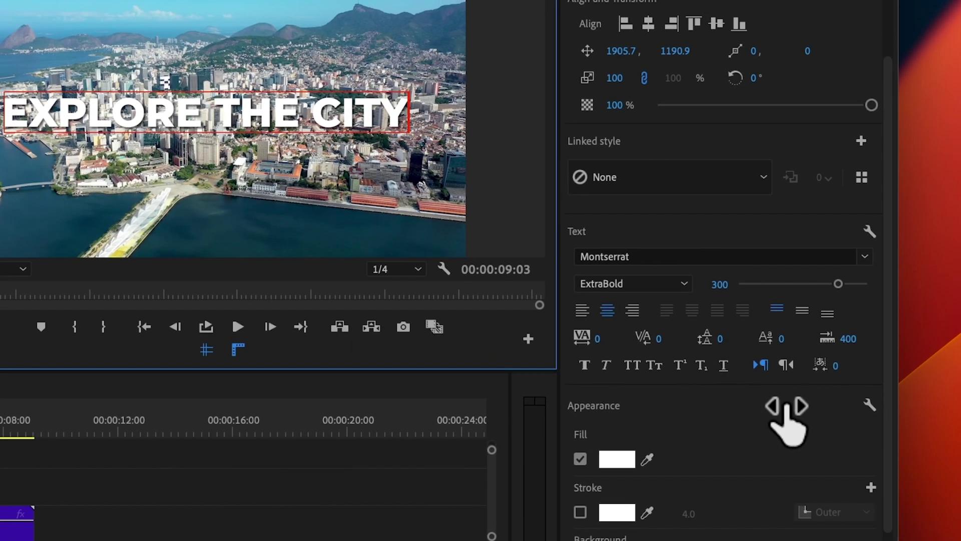
Step: Select the title text, try different fill colors such as green, and set the fill back to white
scroll(786, 416, "down", 5)
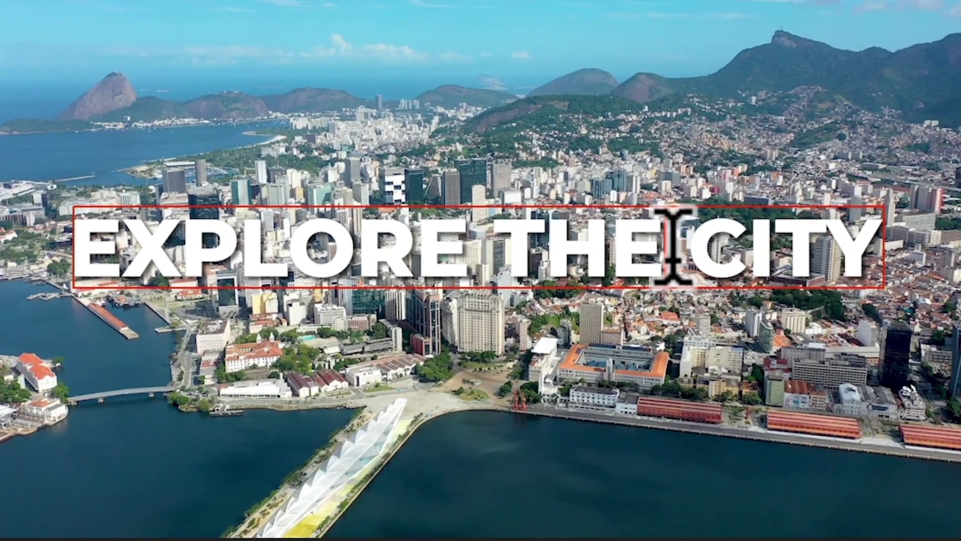
triple_click(673, 247)
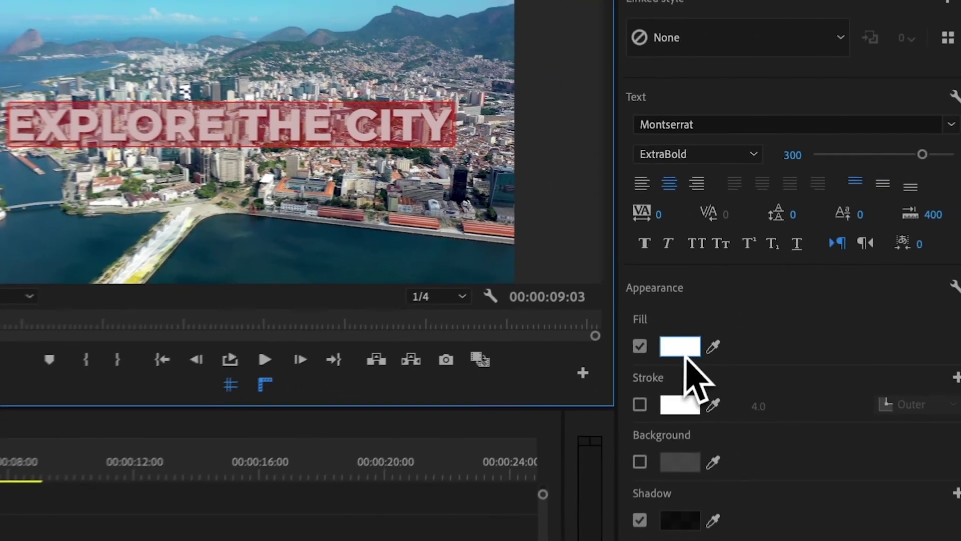
left_click(680, 345)
left_click_drag(176, 140, 477, 274)
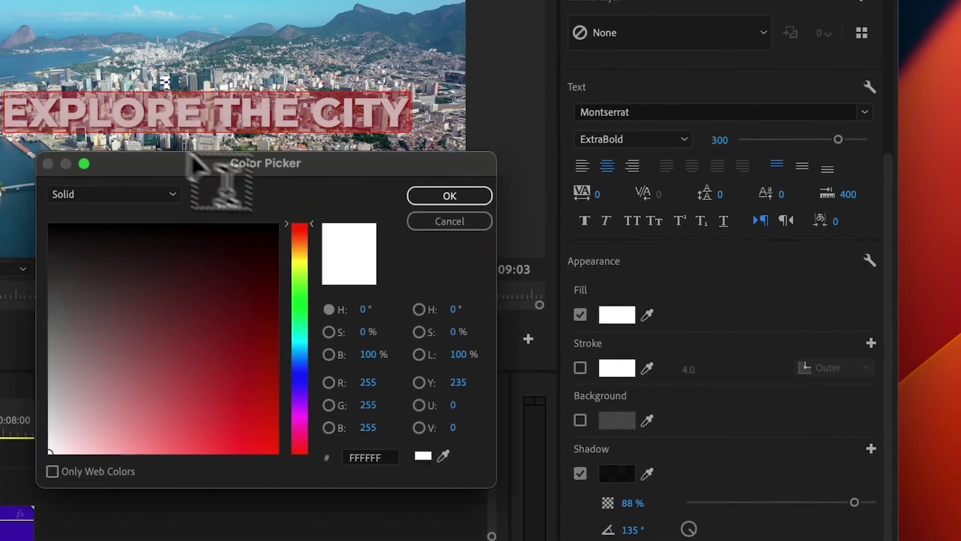
left_click_drag(488, 368, 564, 540)
left_click_drag(568, 349, 568, 387)
left_click(569, 423)
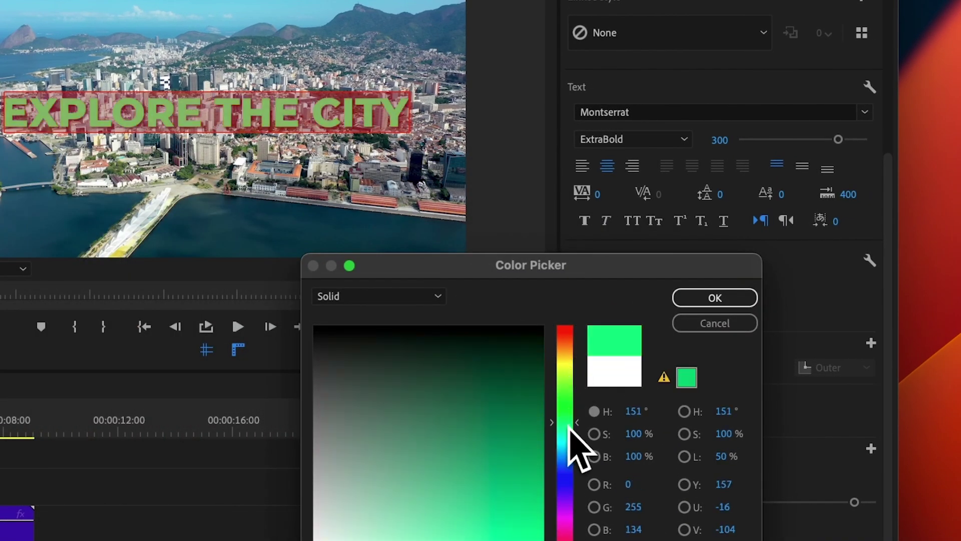
mouse_move(563, 443)
left_mouse_down()
mouse_move(572, 540)
mouse_move(524, 485)
mouse_move(314, 531)
left_mouse_up()
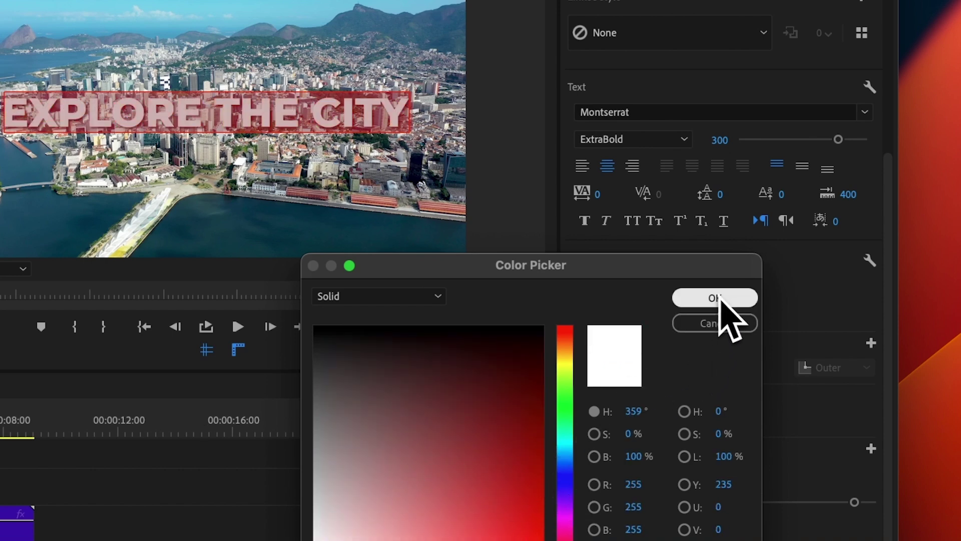
left_click(716, 299)
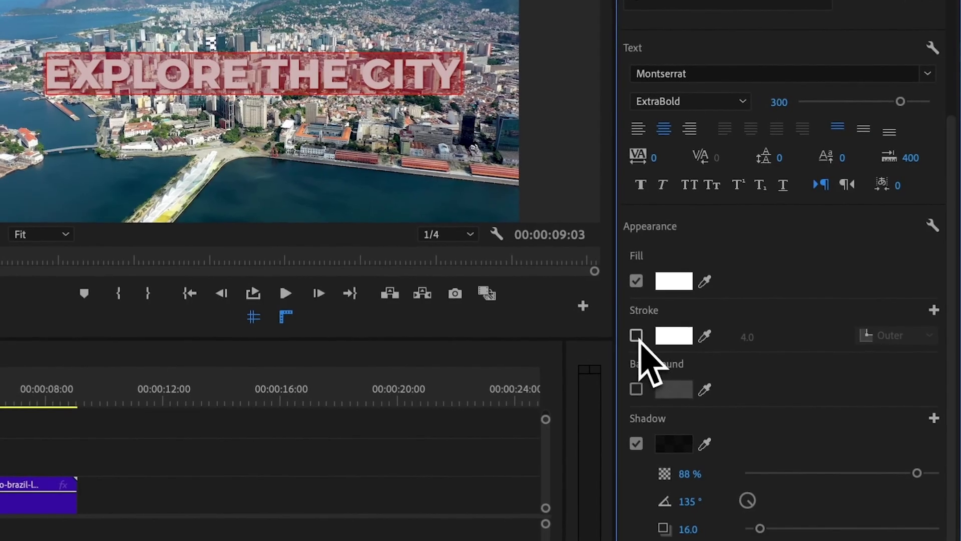
Step: Try a black outer stroke with a width of 11 on the title, and turn the stroke off again
left_click(636, 335)
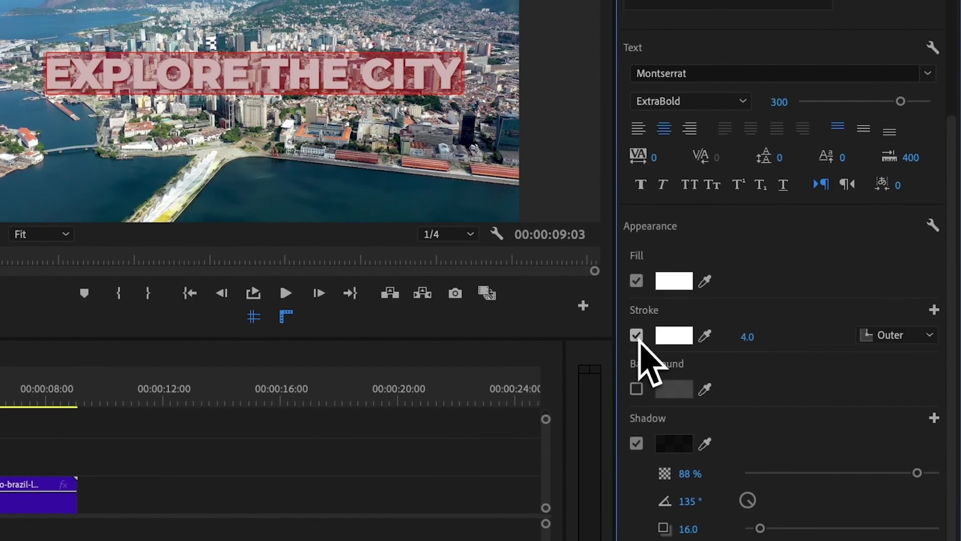
left_click(672, 337)
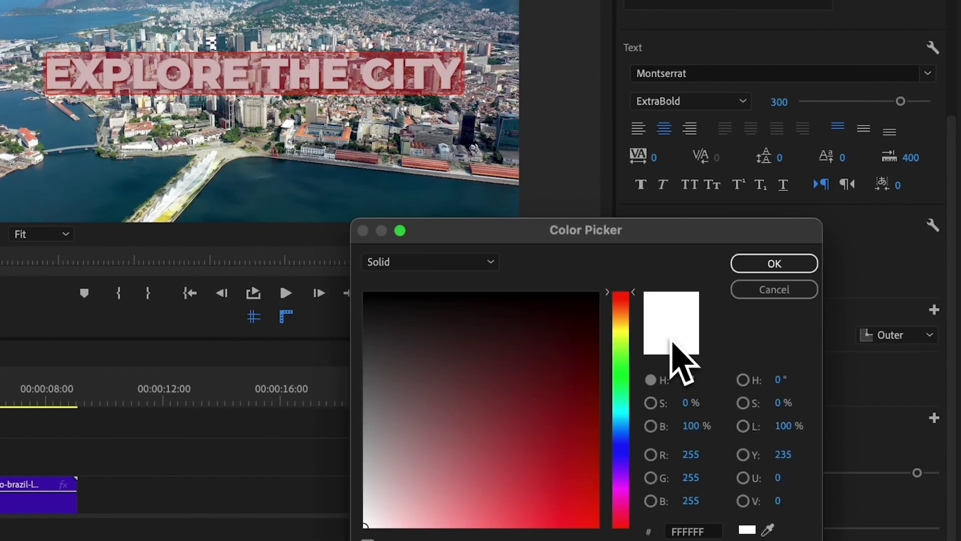
mouse_move(579, 334)
left_mouse_down()
mouse_move(336, 293)
mouse_move(252, 253)
left_mouse_up()
left_click(759, 264)
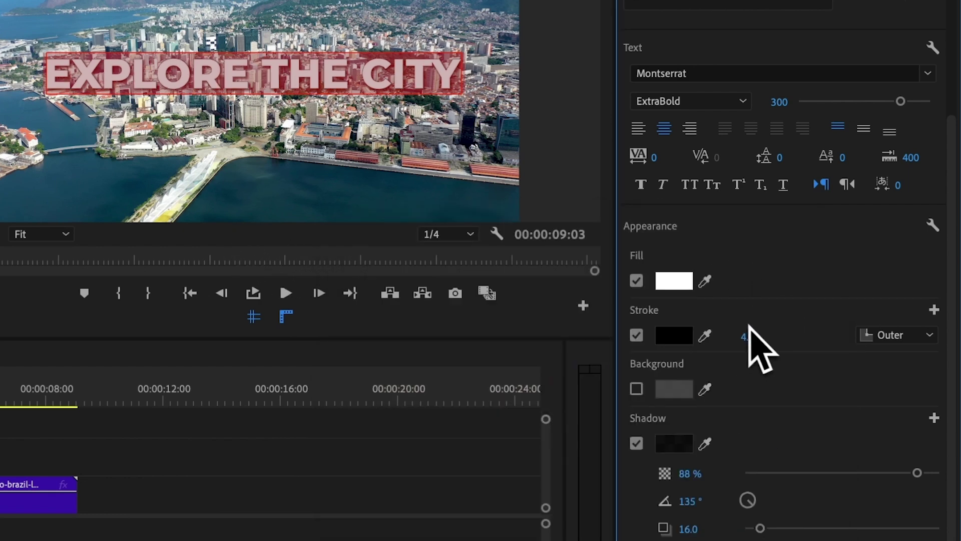
left_click_drag(749, 339, 750, 340)
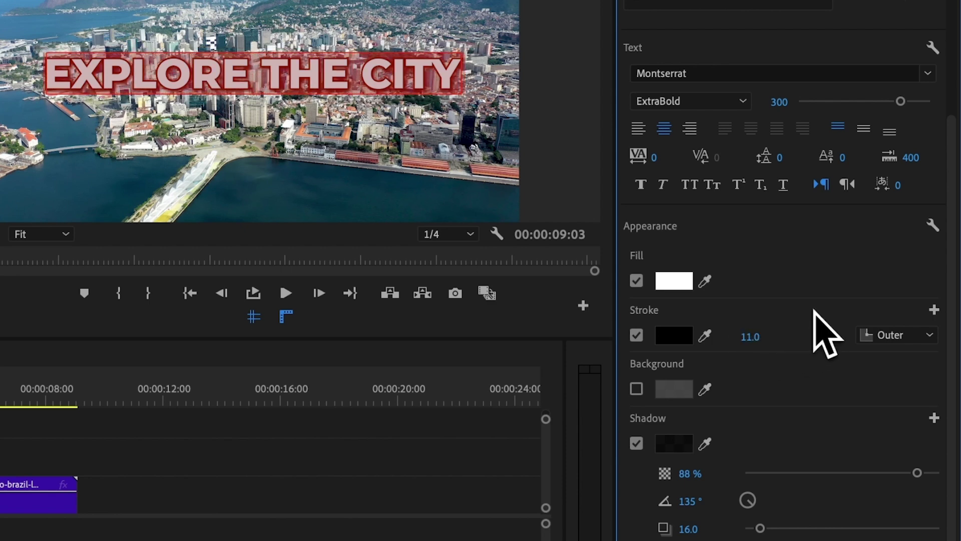
left_click(636, 335)
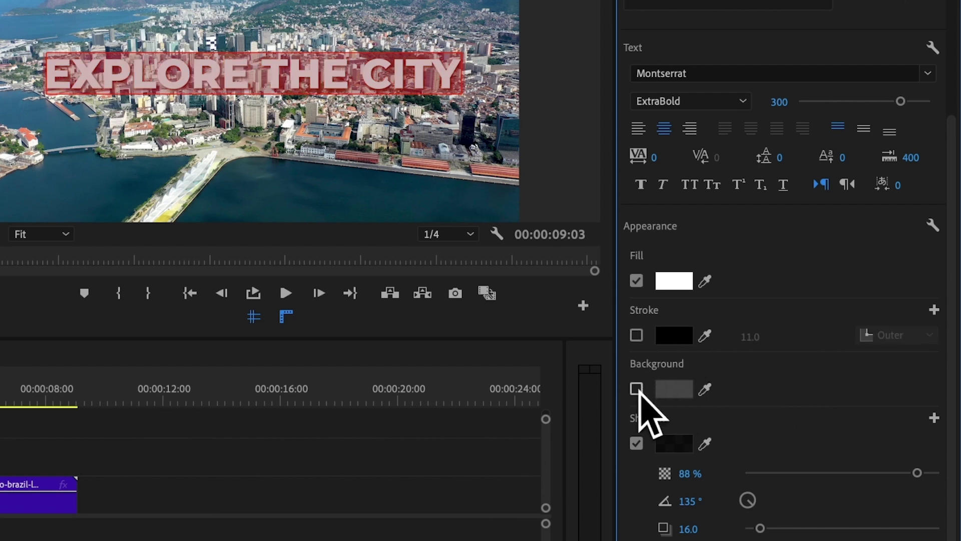
Step: Try a black background behind the title, with its opacity lowered to about 58%
left_click(636, 389)
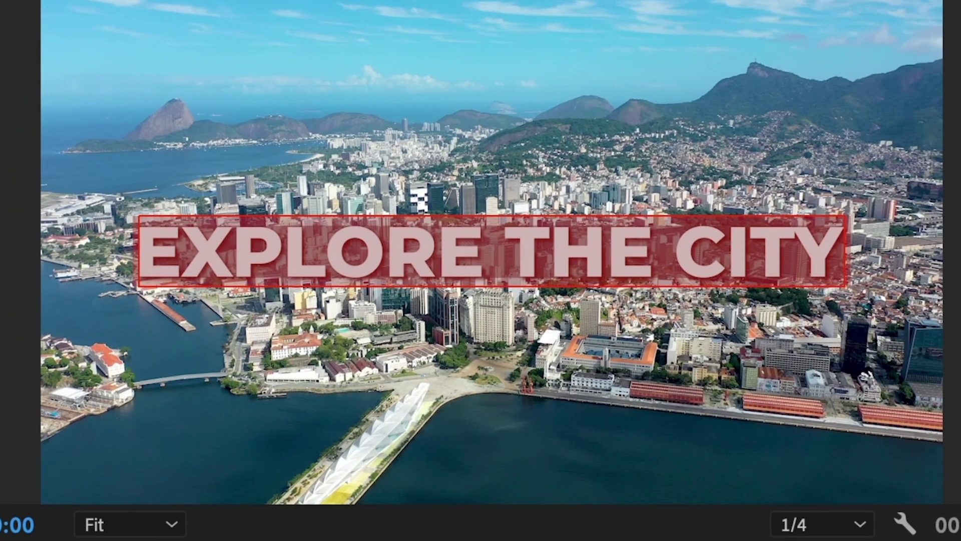
left_click(873, 537)
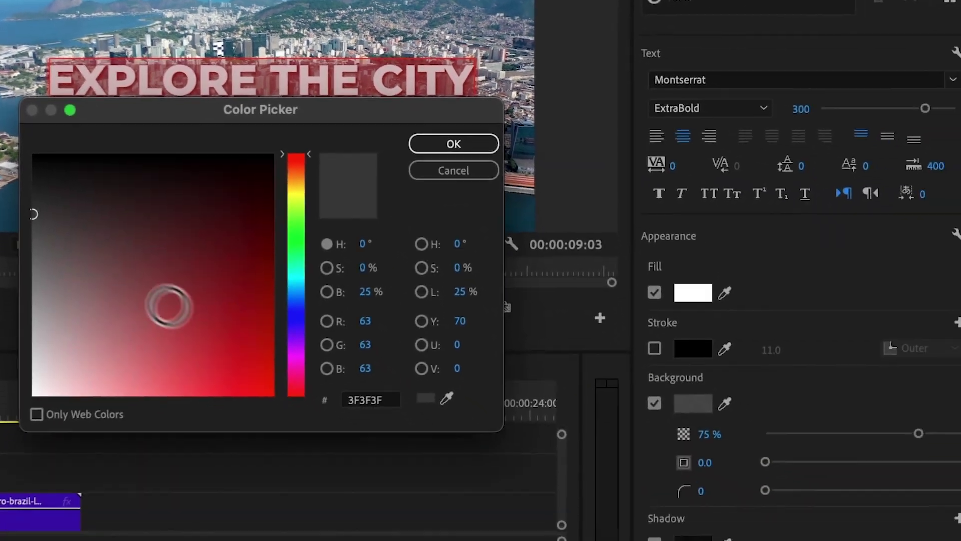
left_click_drag(168, 306, 32, 154)
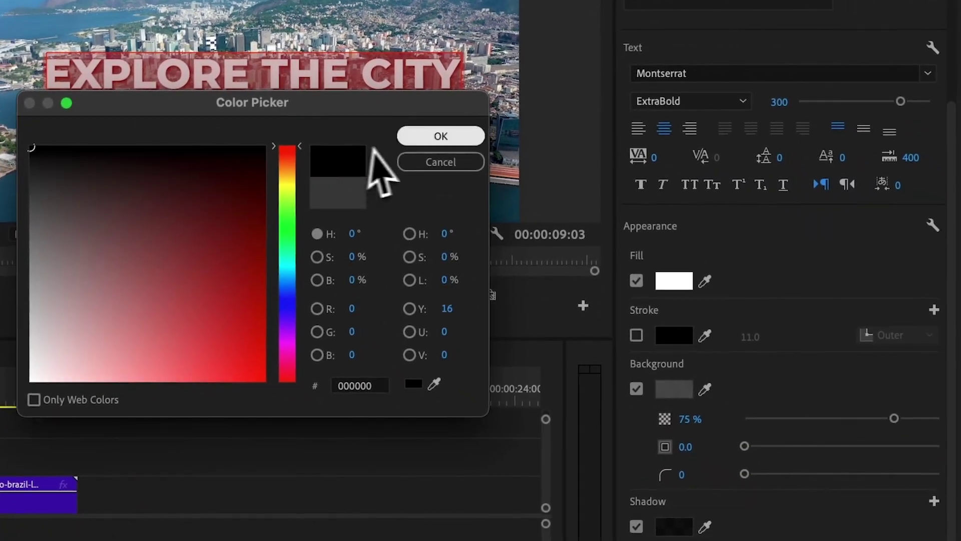
left_click(468, 145)
left_click_drag(894, 418, 860, 423)
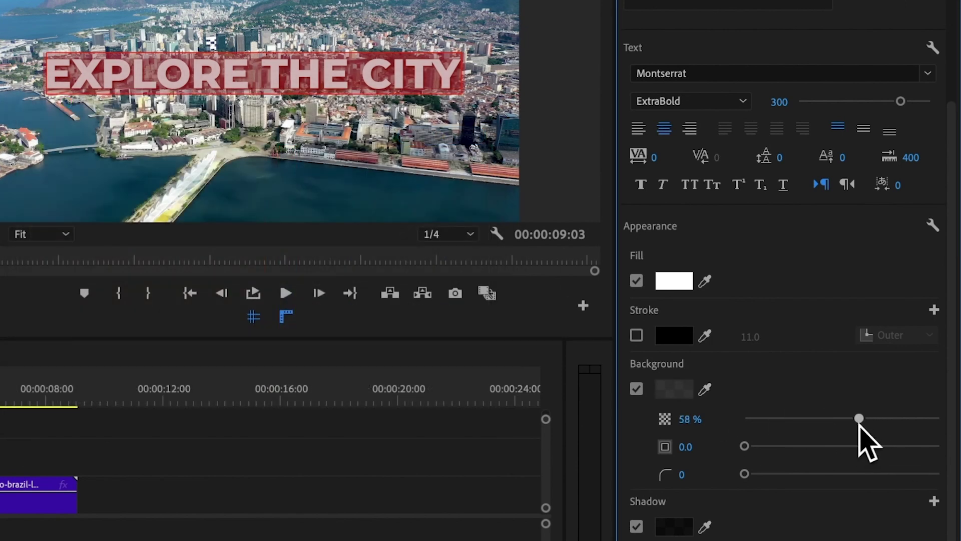
Step: Try enlarging the title's background to a size of 51.9 with a corner radius of 48, and deselect the text to check it
left_click_drag(744, 446, 788, 446)
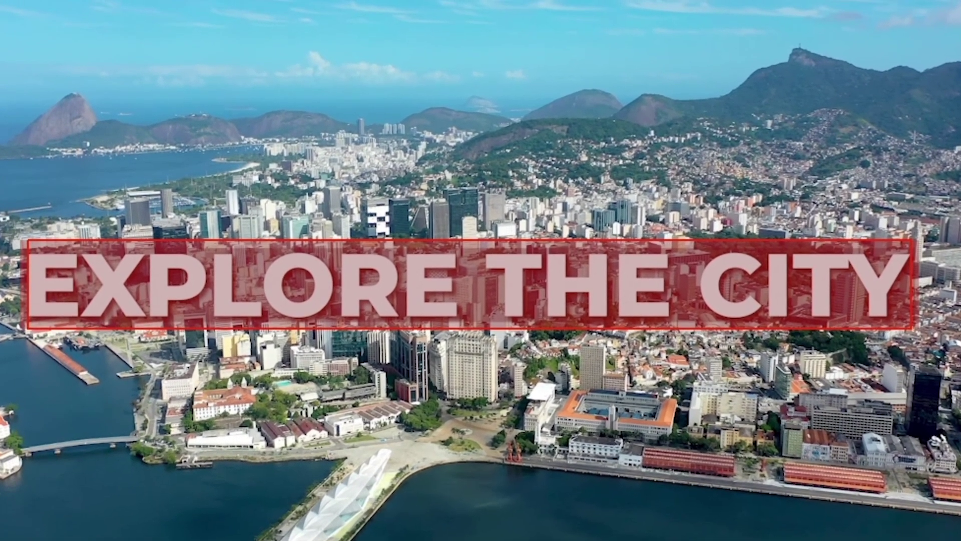
left_click_drag(826, 464, 864, 466)
left_click_drag(746, 475, 823, 474)
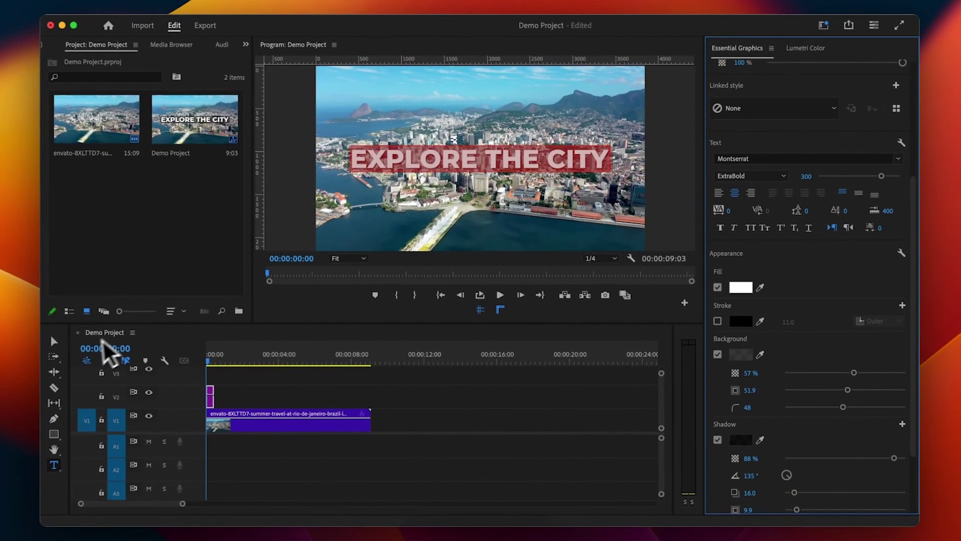
left_click(76, 342)
left_click(434, 251)
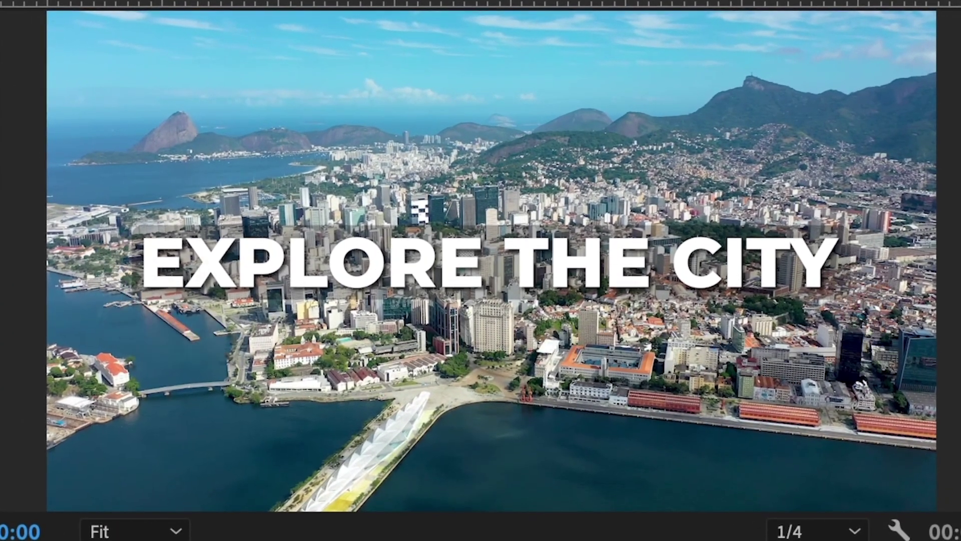
Step: Select the title's text layer again and turn off its background
left_click(774, 28)
scroll(784, 300, "down", 5)
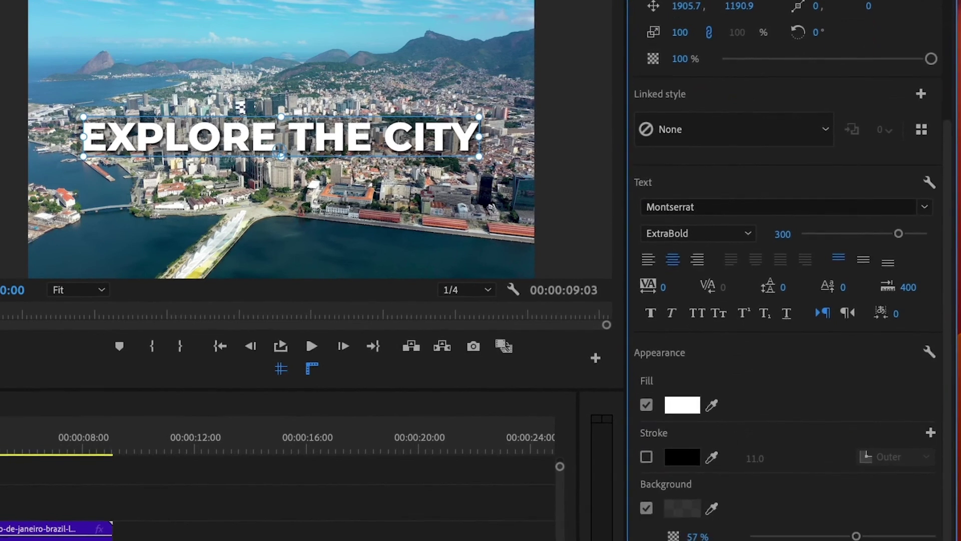
scroll(781, 325, "down", 4)
left_click(647, 349)
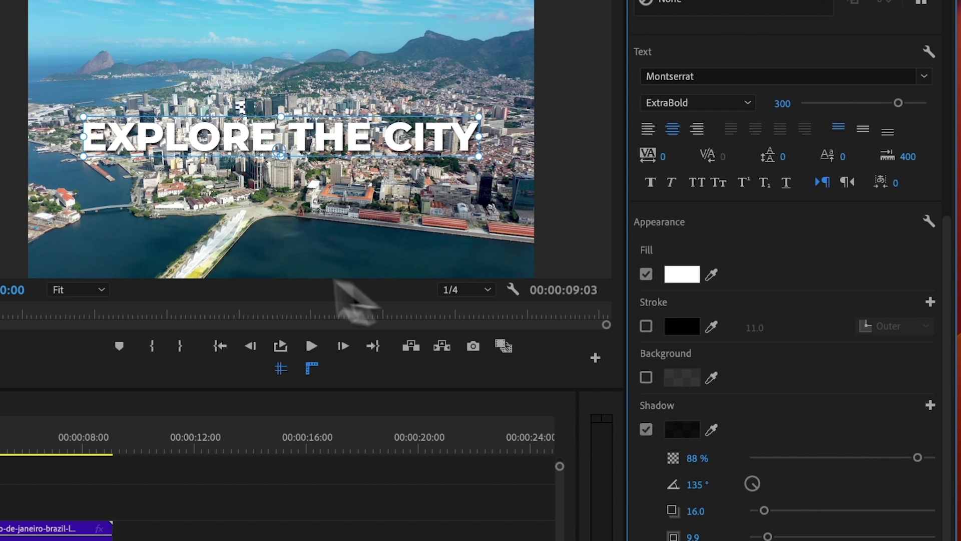
Step: Set the title's shadow to 60% opacity, a distance of 20.8 and a size of 11.3, checking it at close zoom
left_click(83, 290)
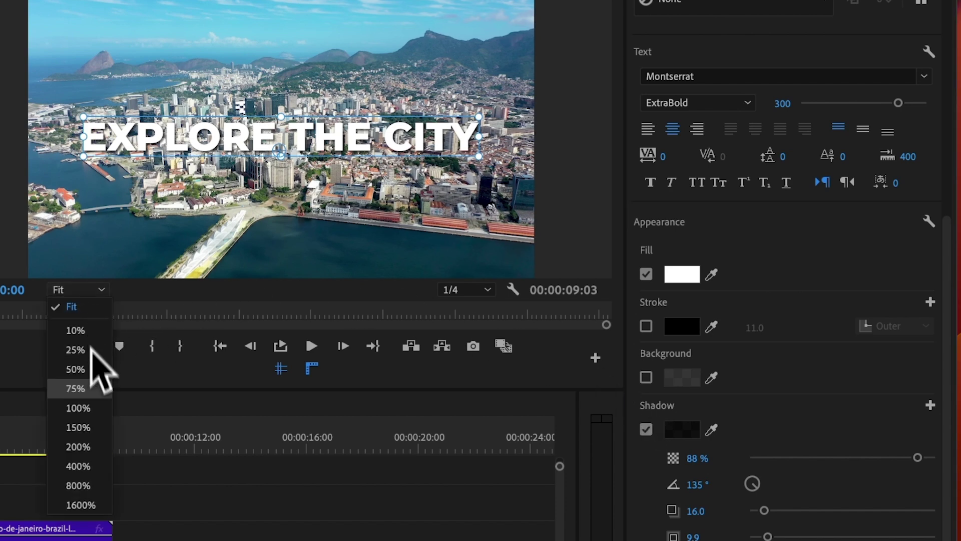
left_click(80, 408)
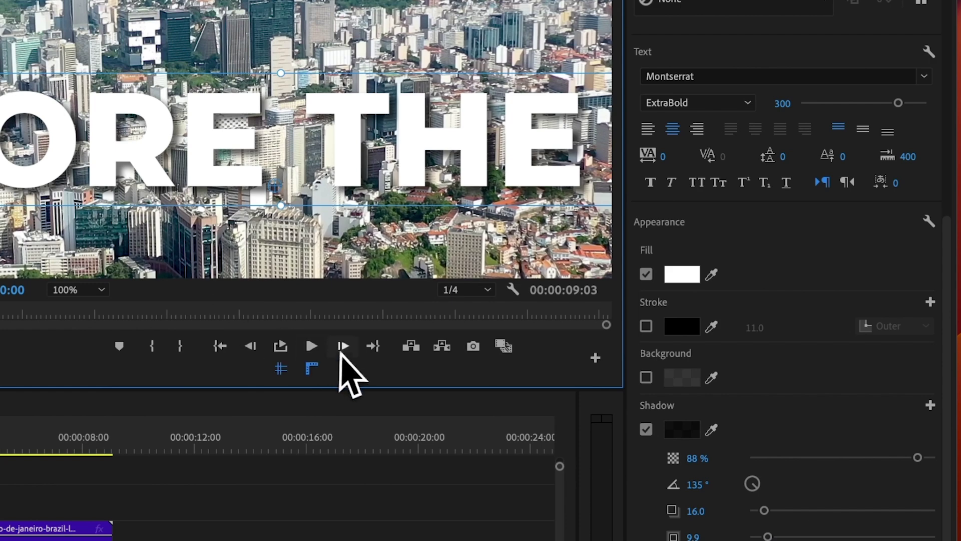
scroll(252, 247, "up", 4)
scroll(253, 247, "down", 5)
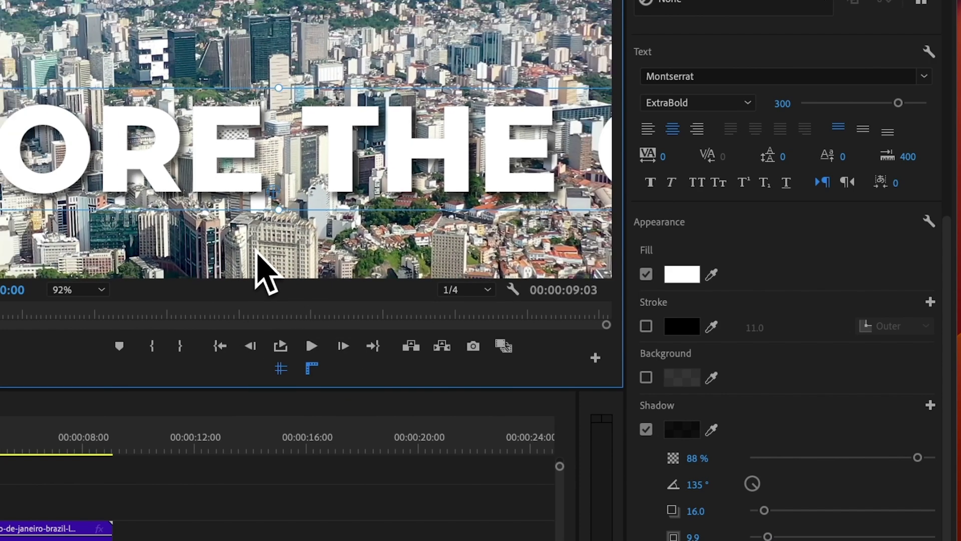
scroll(647, 430, "up", 3)
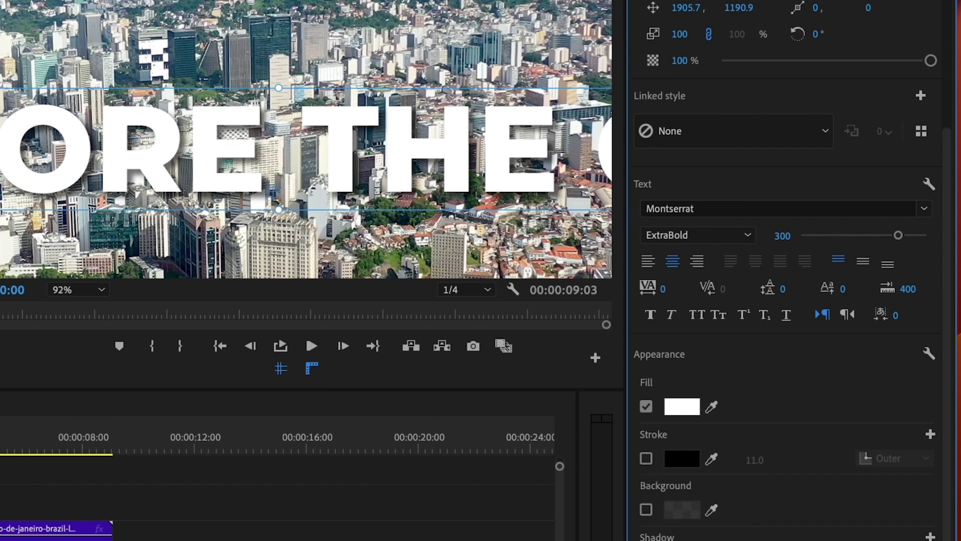
scroll(791, 270, "down", 3)
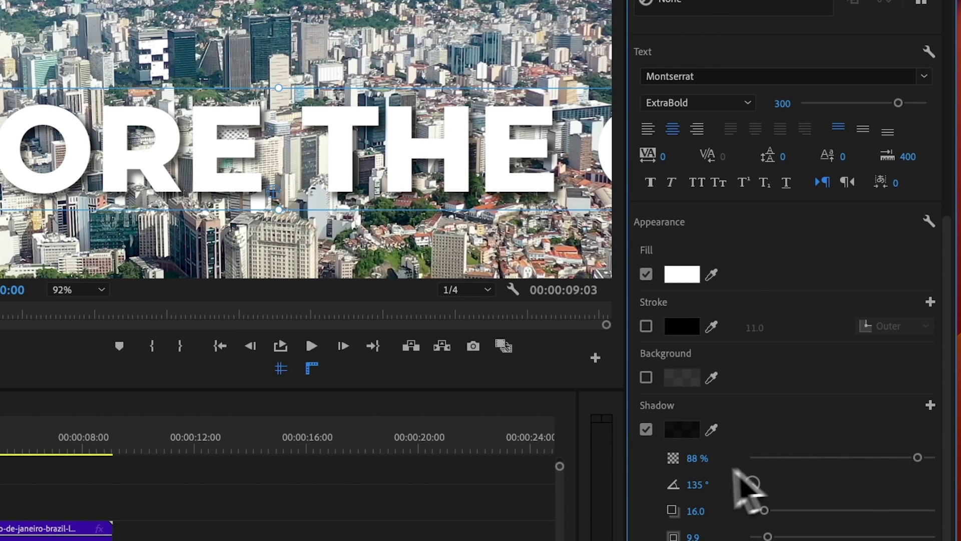
left_click_drag(918, 457, 861, 457)
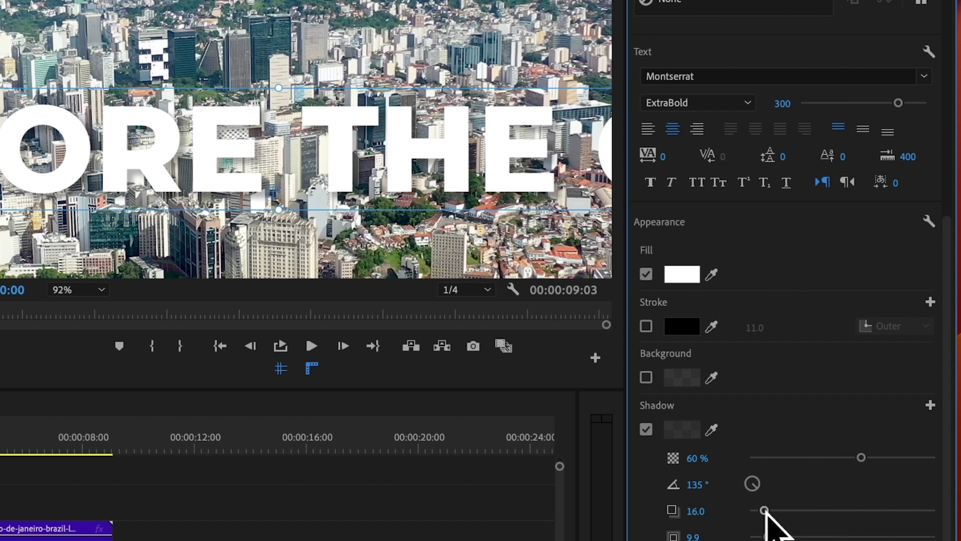
left_click_drag(766, 511, 774, 538)
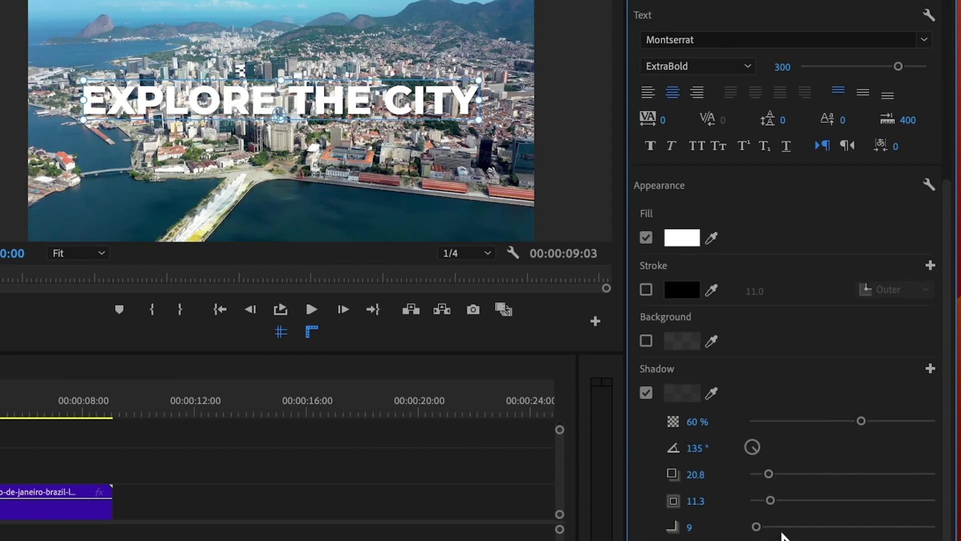
Step: Deselect the title, reselect its graphic clip in the timeline, and open the "EXPLORE THE CITY" text layer's properties
scroll(783, 536, "up", 6)
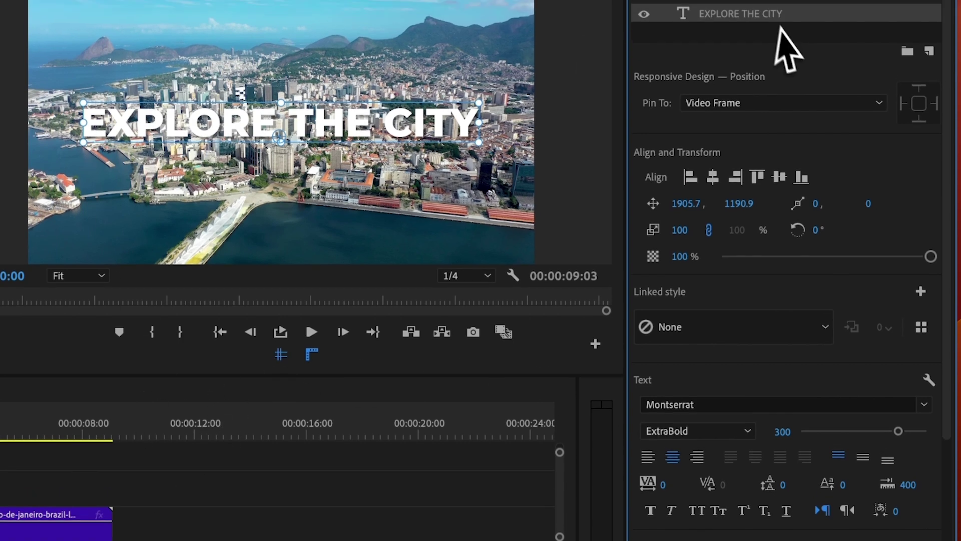
left_click(217, 465)
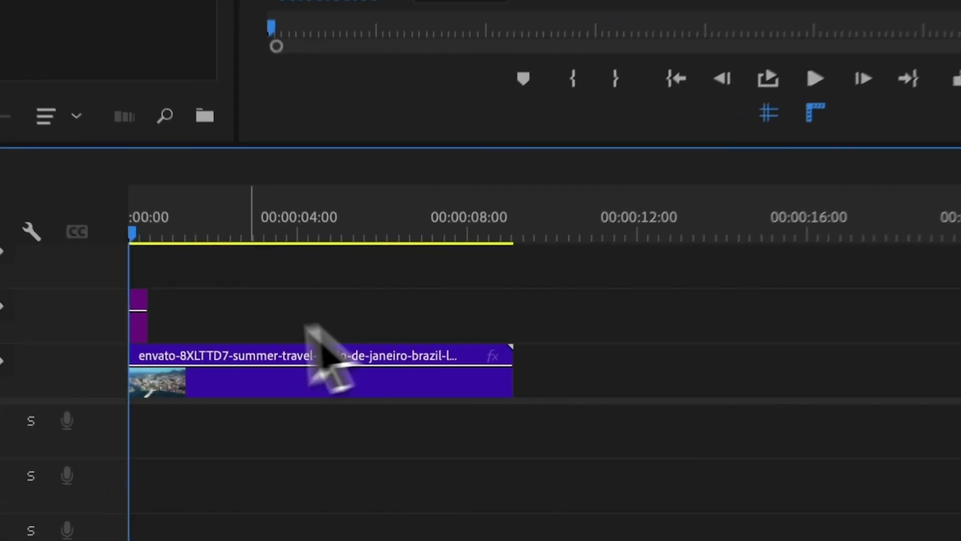
left_click(137, 326)
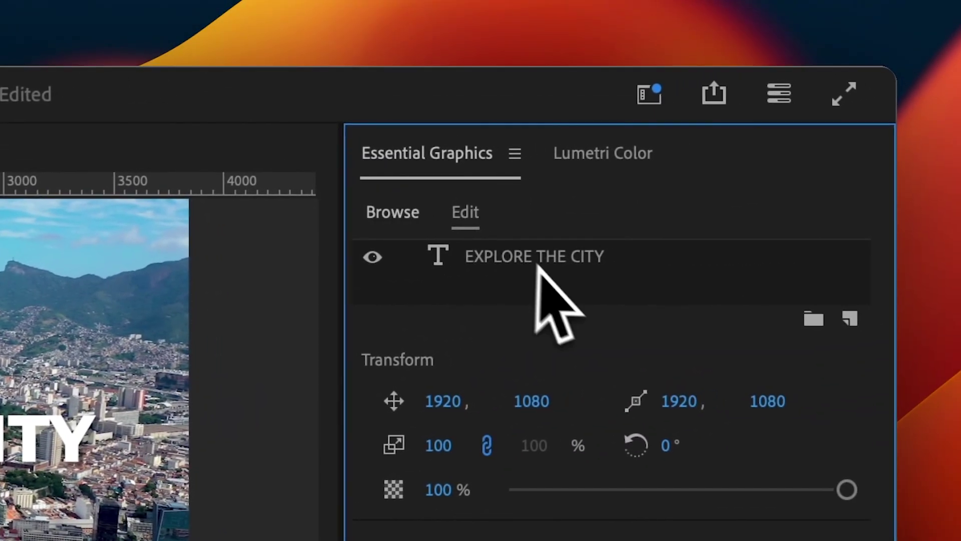
left_click(526, 259)
scroll(660, 443, "down", 6)
scroll(655, 437, "up", 6)
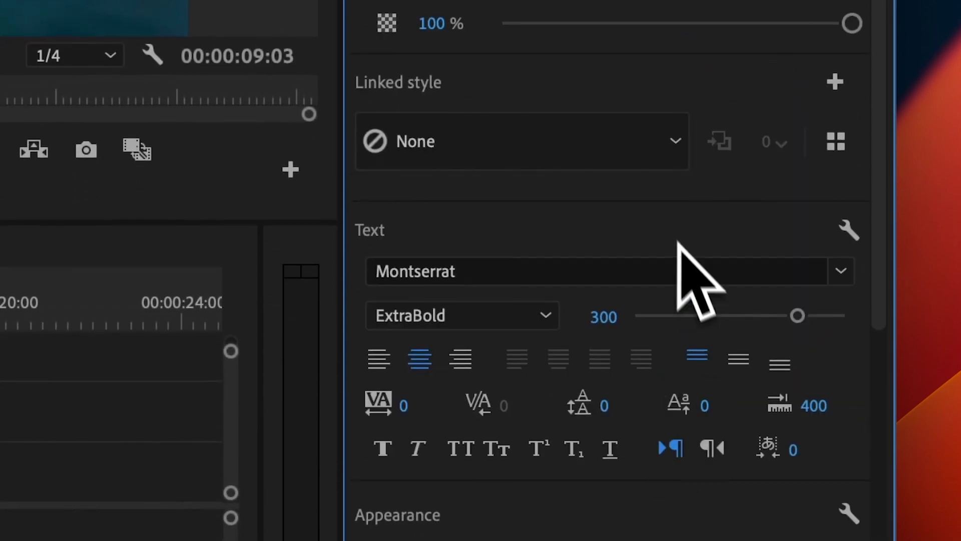